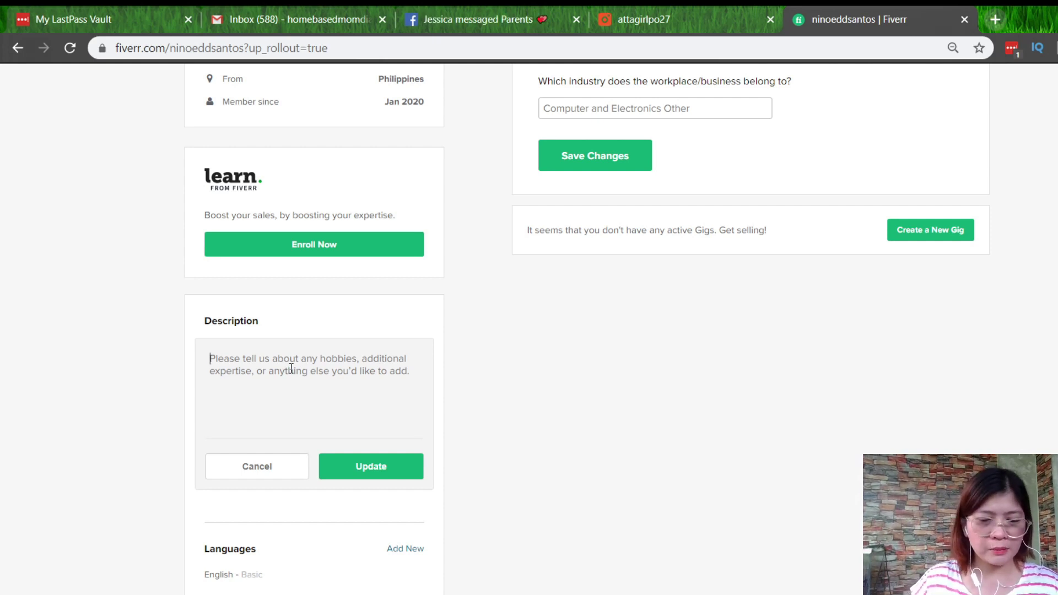
{"action": "type", "text": "I"}
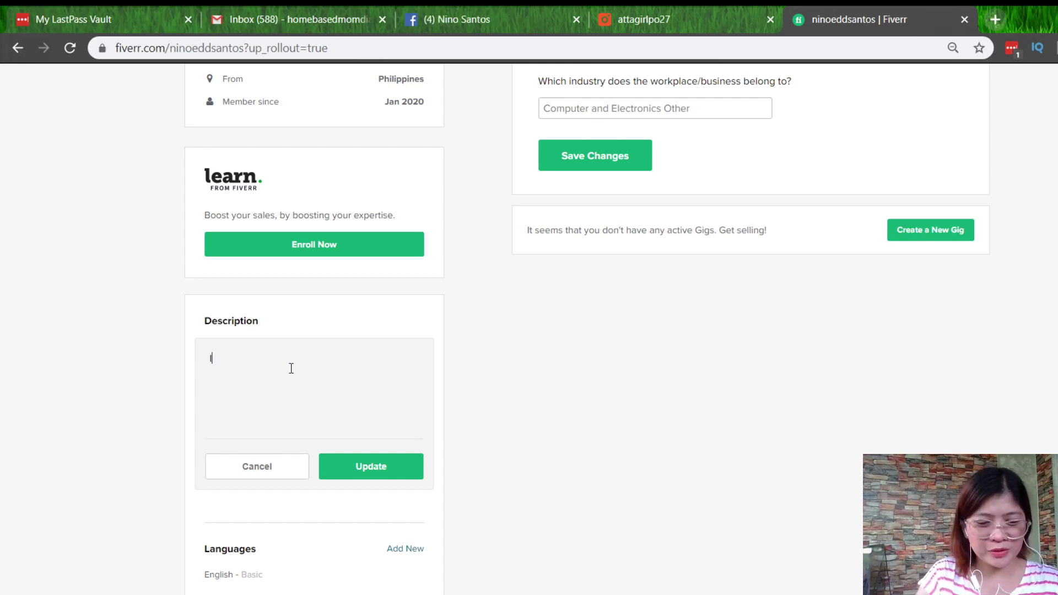
{"action": "type", "text": "love sport"}
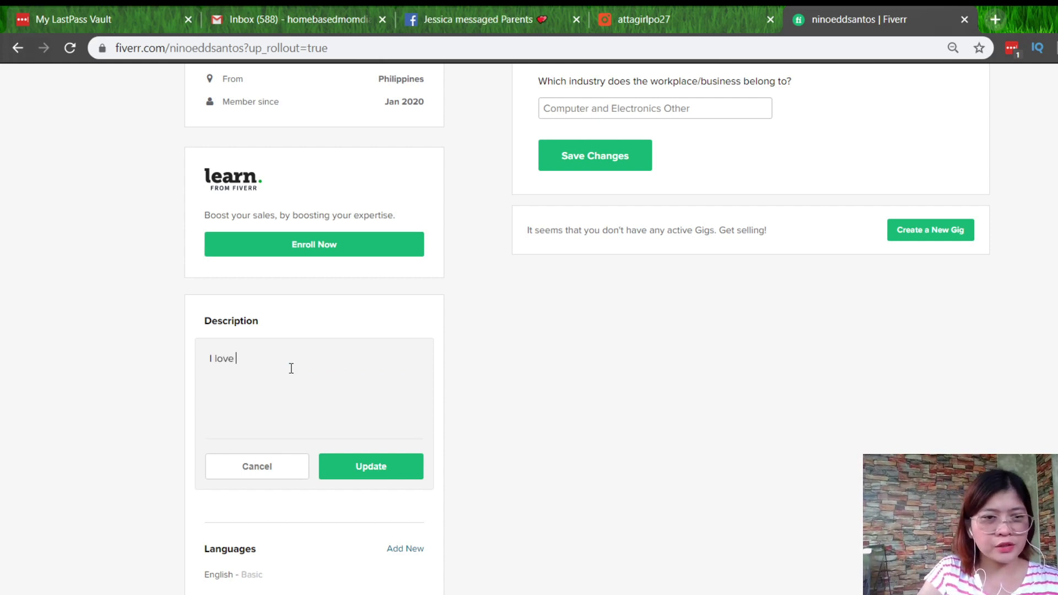
{"action": "type", "text": "s"}
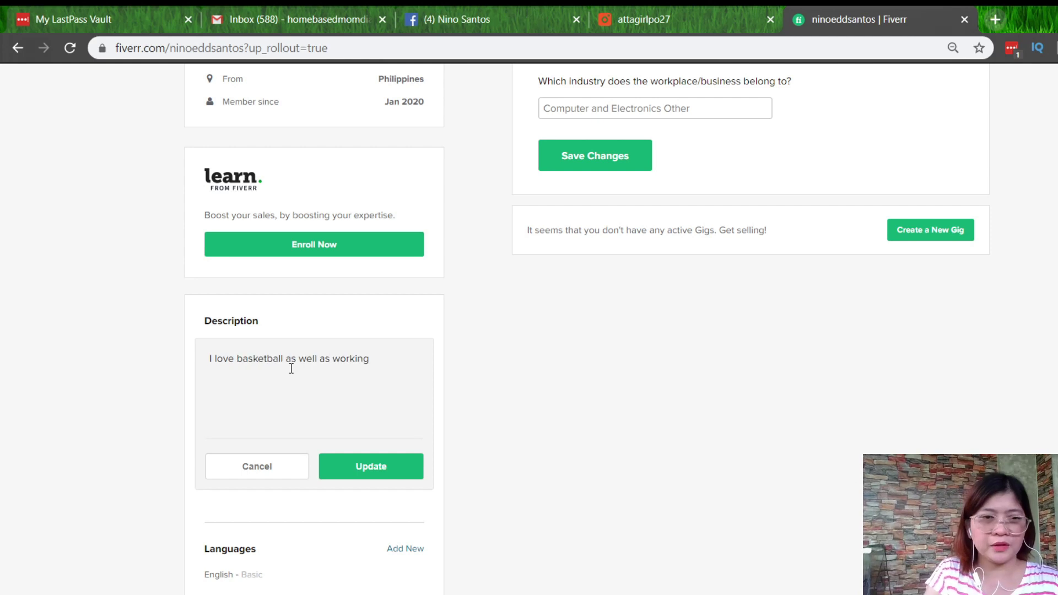
{"action": "key", "text": "BackSpace"}
{"action": "key", "text": "BackSpace"}
{"action": "key", "text": "BackSpace"}
{"action": "key", "text": "BackSpace"}
{"action": "key", "text": "BackSpace"}
{"action": "key", "text": "BackSpace"}
{"action": "key", "text": "BackSpace"}
{"action": "key", "text": "BackSpace"}
{"action": "key", "text": "BackSpace"}
{"action": "key", "text": "BackSpace"}
{"action": "key", "text": "BackSpace"}
{"action": "key", "text": "BackSpace"}
{"action": "key", "text": "BackSpace"}
{"action": "key", "text": "BackSpace"}
{"action": "key", "text": "BackSpace"}
{"action": "key", "text": "BackSpace"}
{"action": "key", "text": "BackSpace"}
{"action": "key", "text": "BackSpace"}
{"action": "key", "text": "BackSpace"}
{"action": "key", "text": "BackSpace"}
{"action": "key", "text": "BackSpace"}
{"action": "key", "text": "BackSpace"}
{"action": "key", "text": "BackSpace"}
{"action": "key", "text": "BackSpace"}
{"action": "key", "text": "BackSpace"}
{"action": "key", "text": "BackSpace"}
{"action": "key", "text": "BackSpace"}
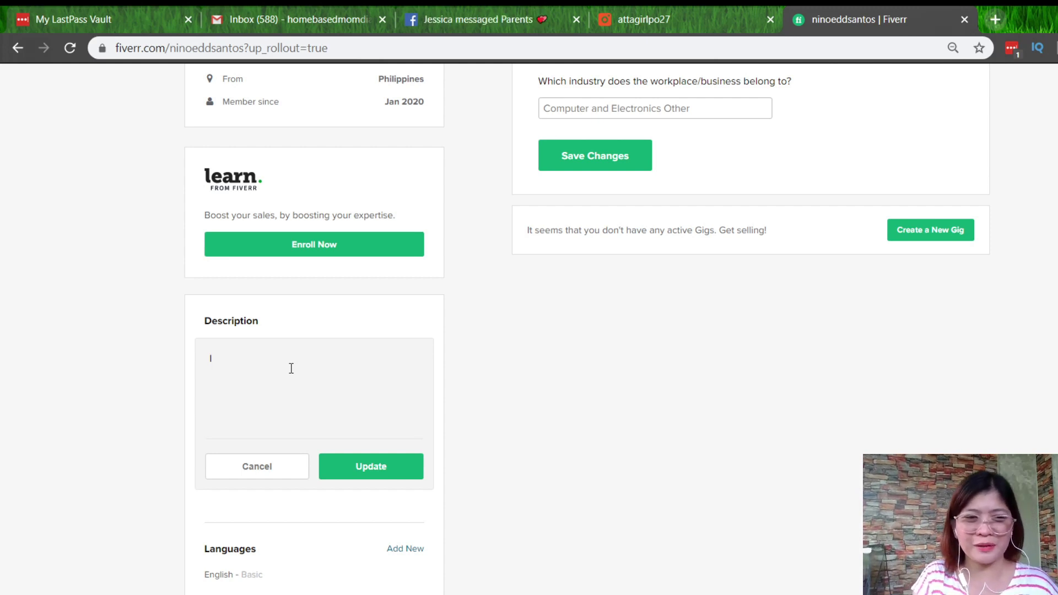
Begin the profile description with "I love playing basketball as well as working at home. I specialized email marketing and automation".
{"action": "type", "text": "love playing bas"}
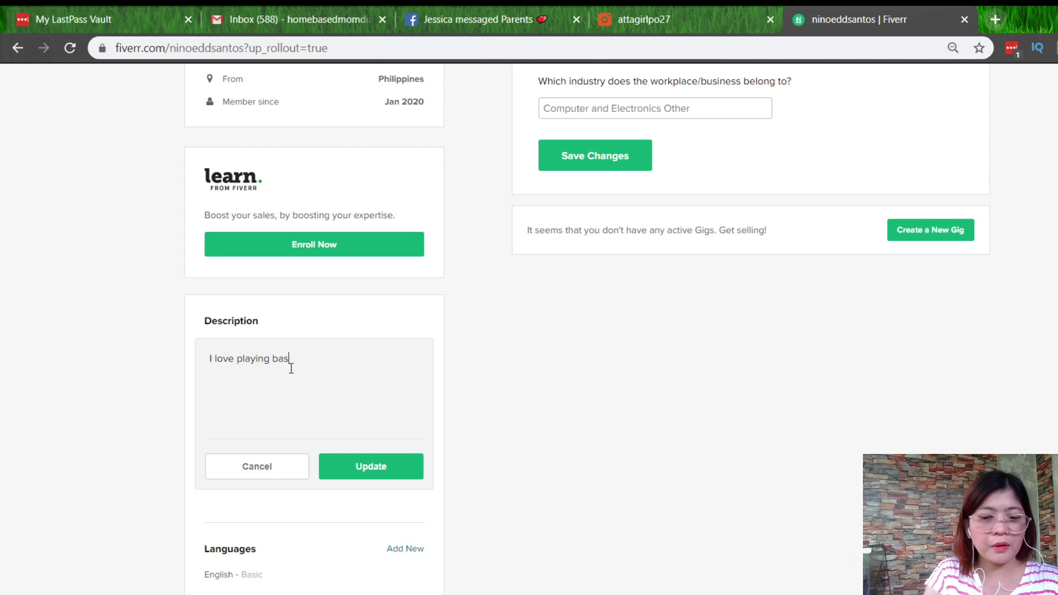
{"action": "type", "text": "ketball as well as w"}
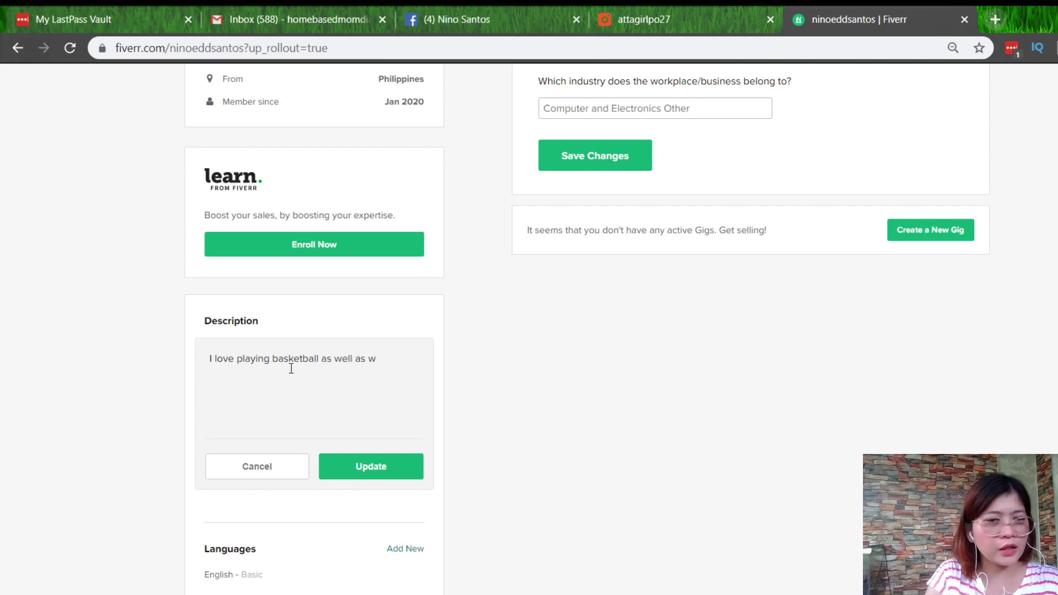
{"action": "type", "text": "orking at home. I specialized email mare"}
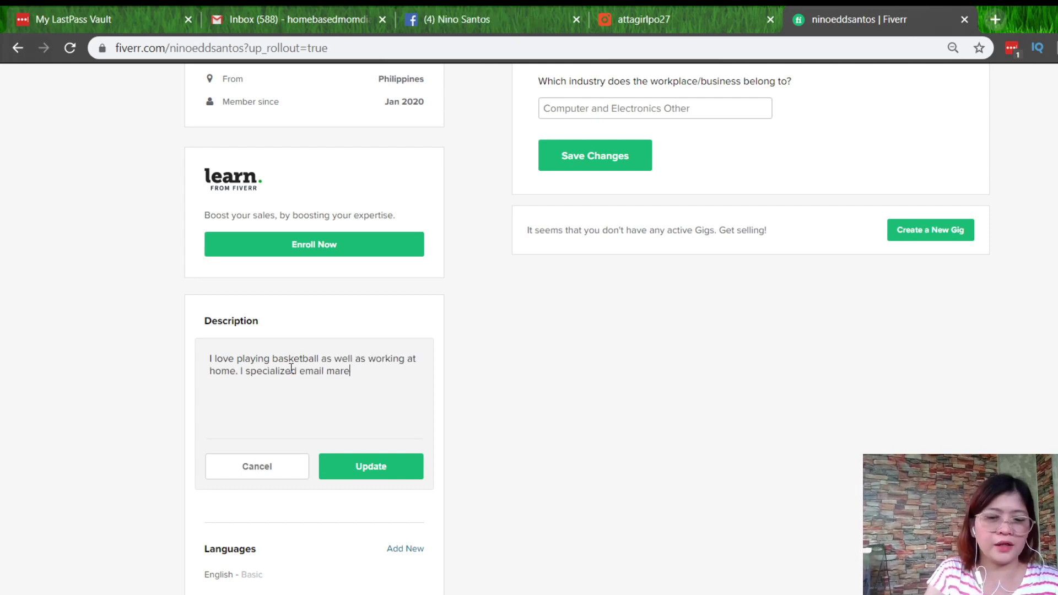
{"action": "key", "text": "BackSpace"}
{"action": "type", "text": "keting and automation"}
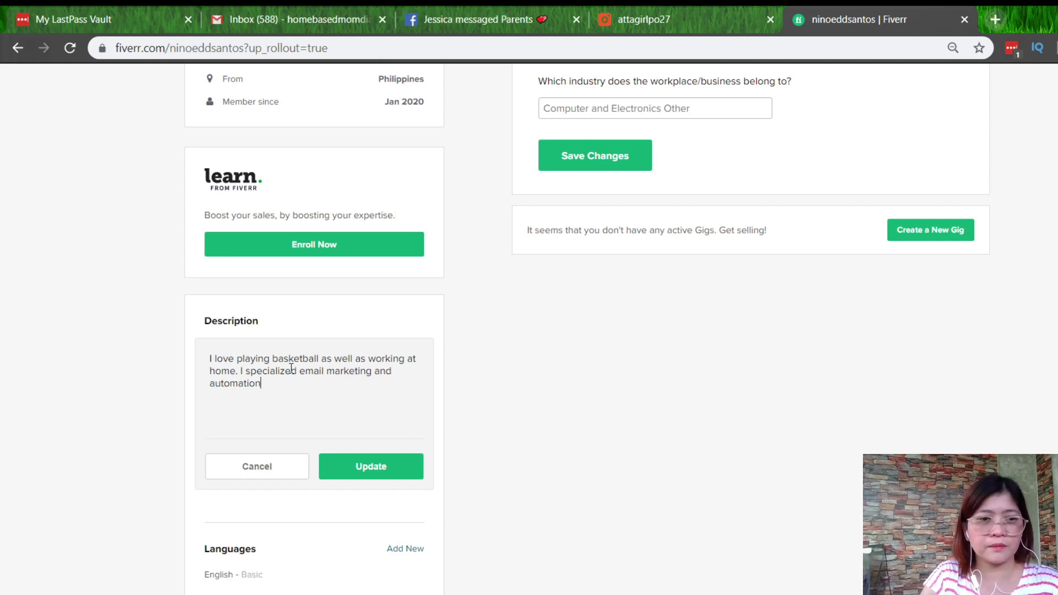
Finish the description with "especifically Active Campaign and other email platforms such as Mailchimp, Get Response." and save it.
{"action": "type", "text": " especifically Activ"}
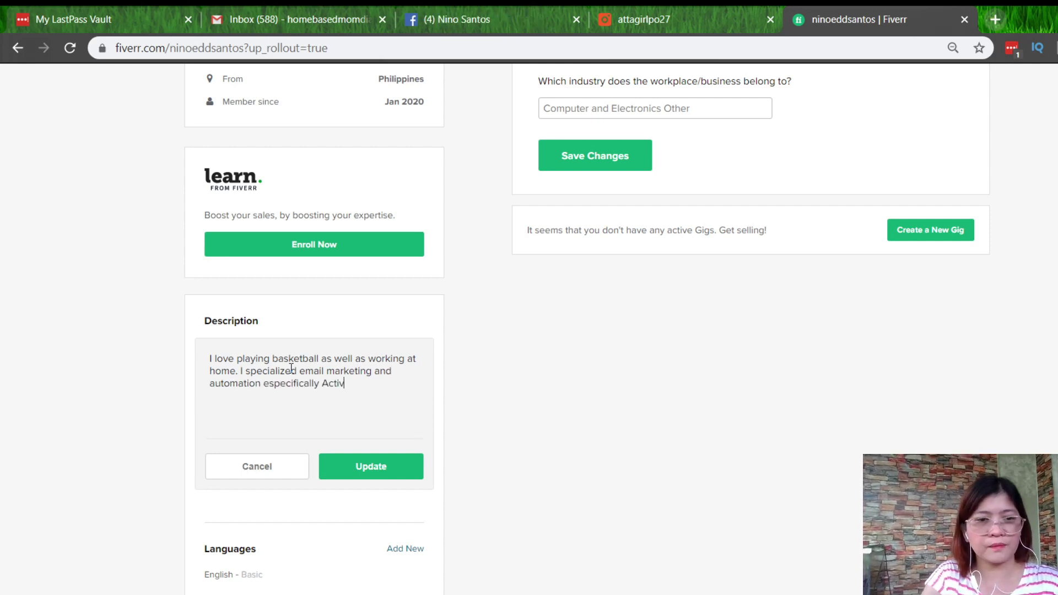
{"action": "type", "text": "e Campaign and other email platforms such as"}
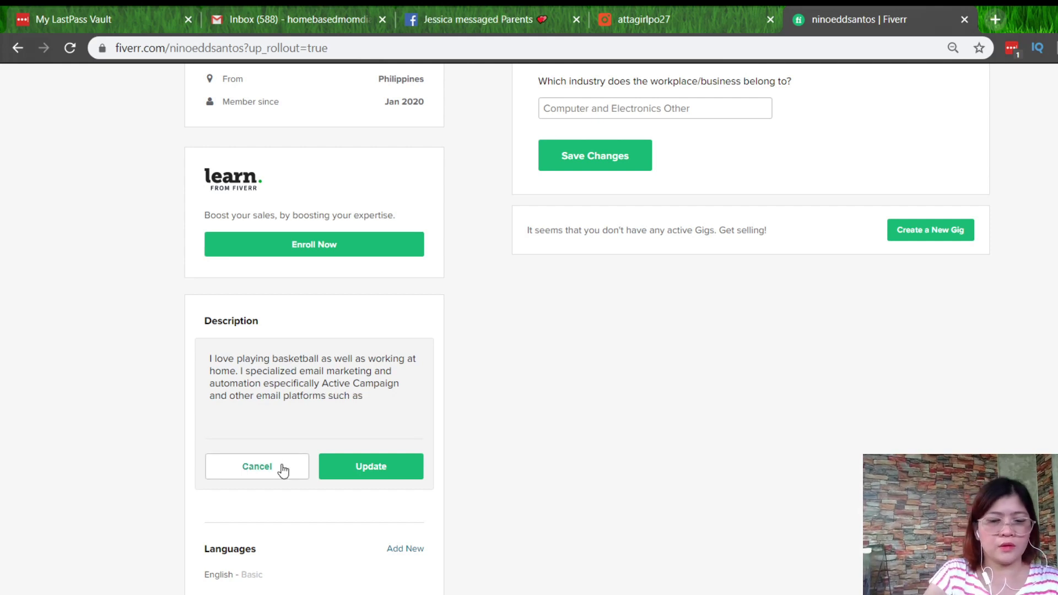
{"action": "type", "text": " Mailchimp, Get R"}
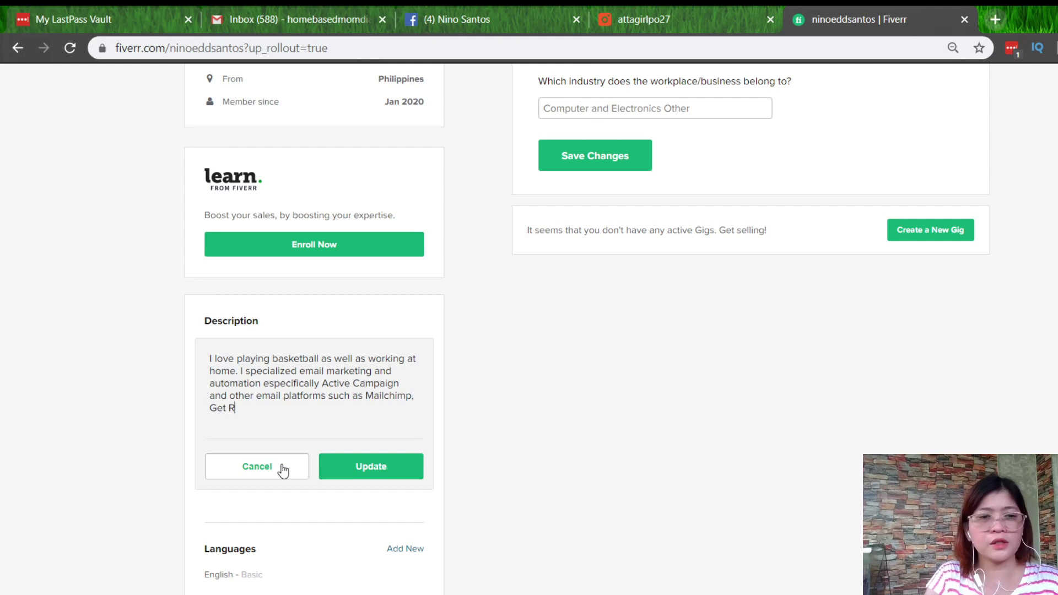
{"action": "type", "text": "esponse."}
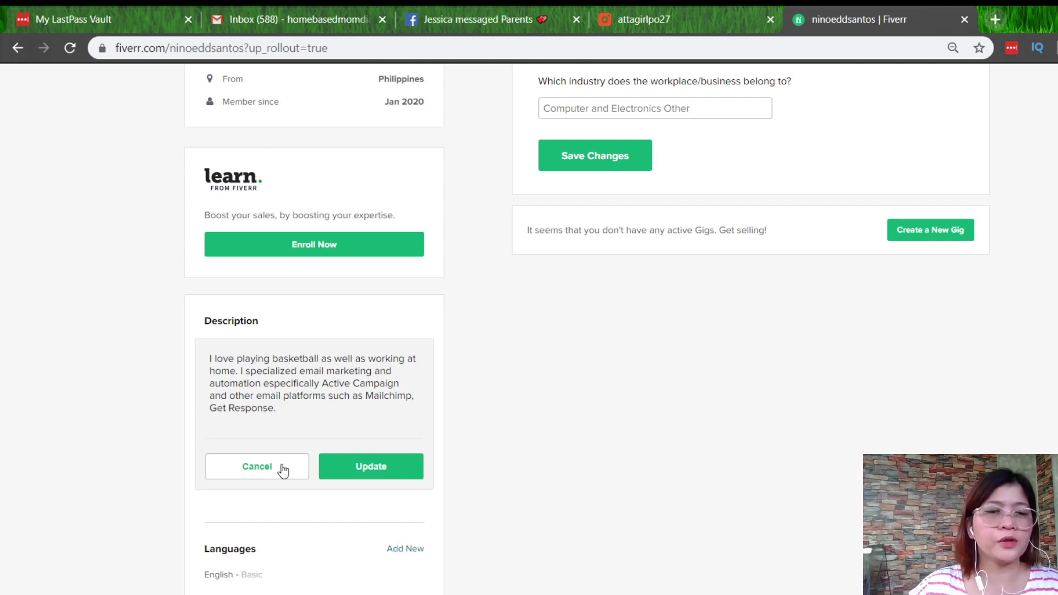
{"action": "left_click", "coordinate": [356, 471]}
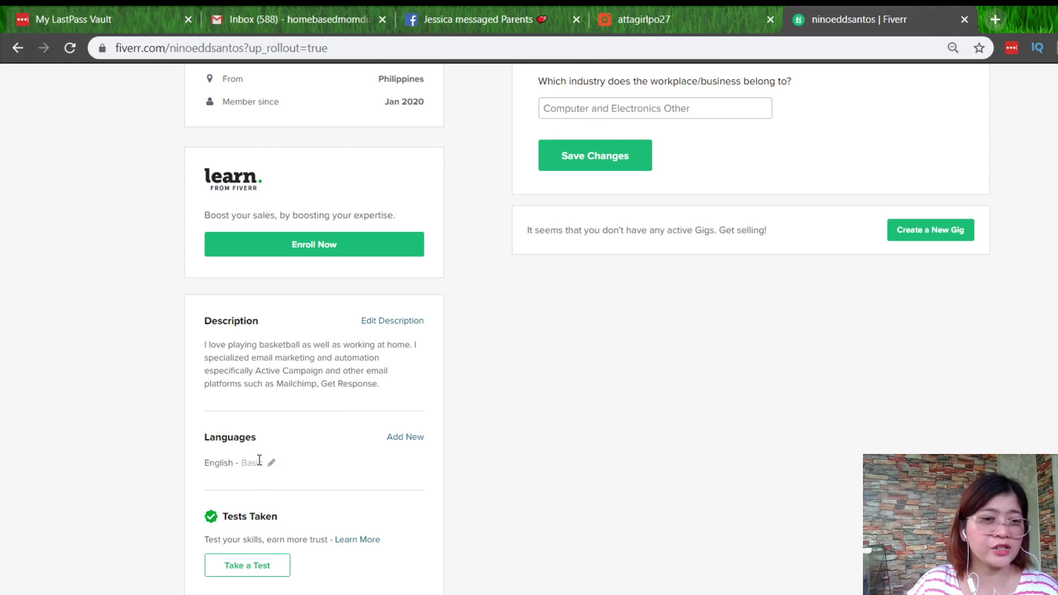
Try to add Filipino at the Native/Bilingual level to the profile's languages, and cancel the entry.
{"action": "left_click", "coordinate": [392, 441]}
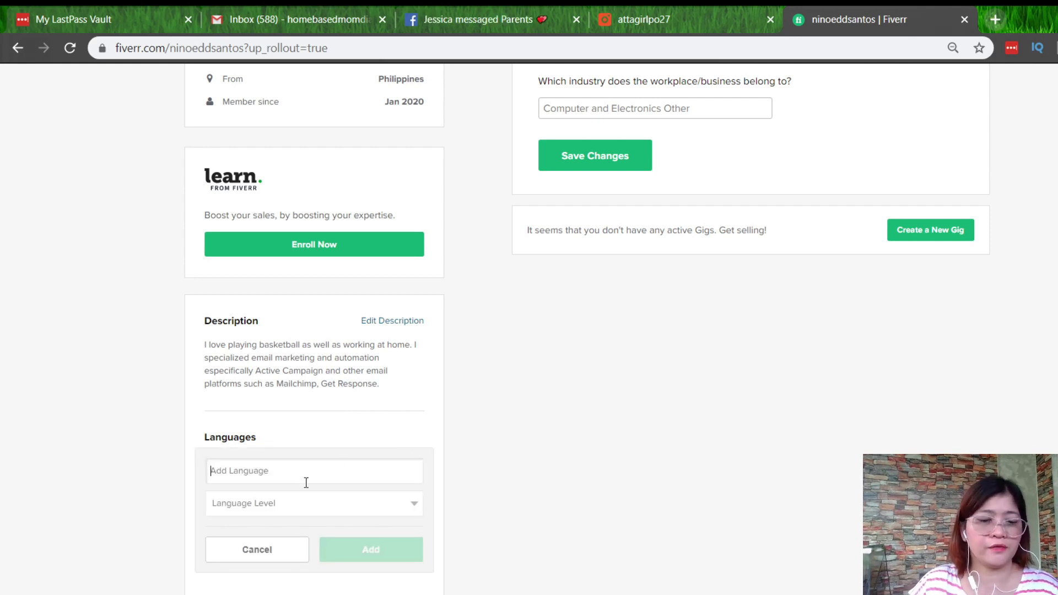
{"action": "type", "text": "Fil"}
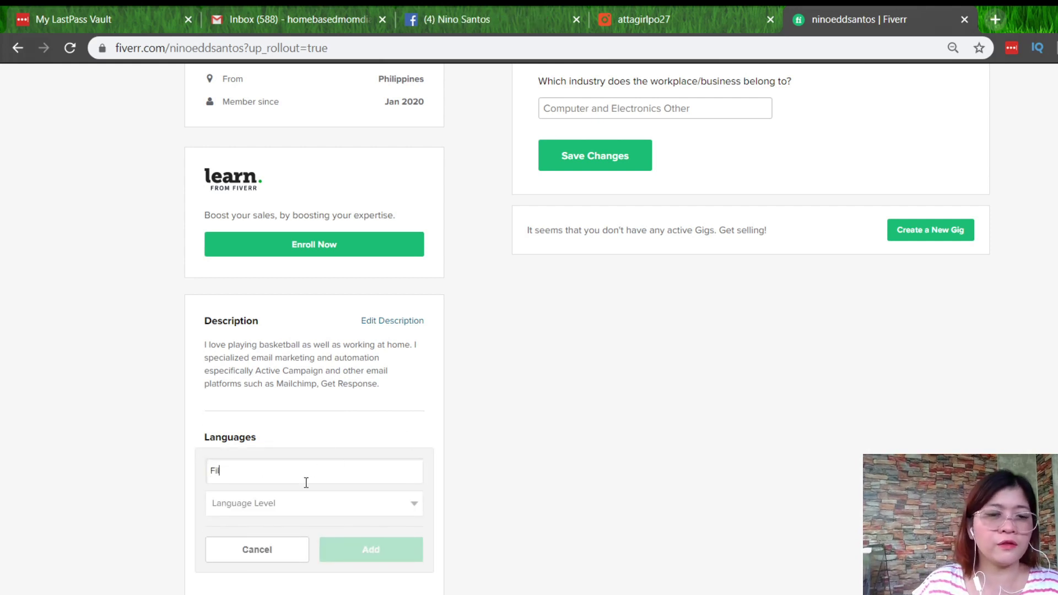
{"action": "type", "text": "ip"}
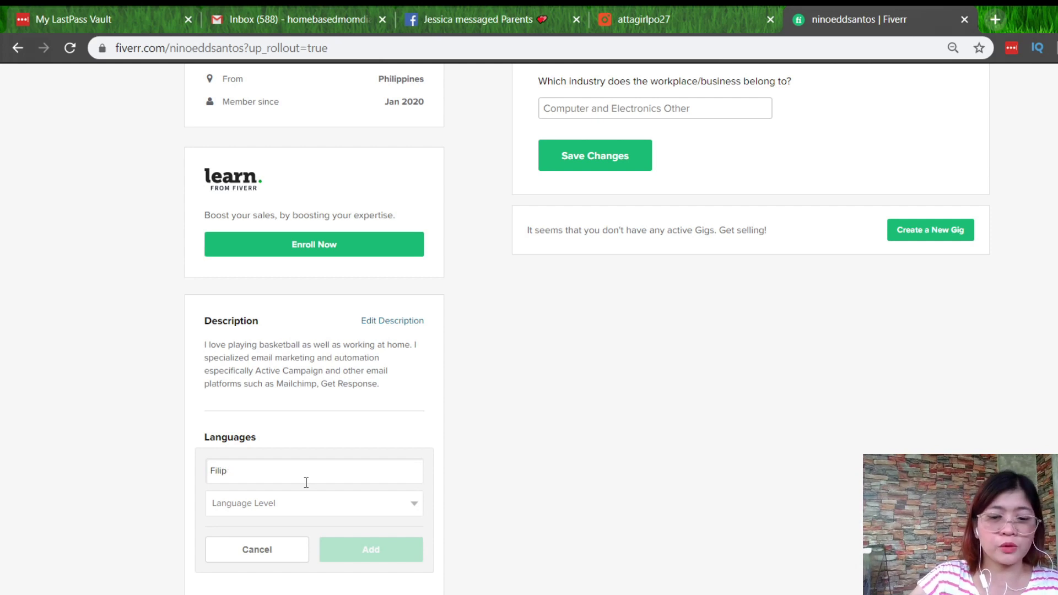
{"action": "type", "text": "ino"}
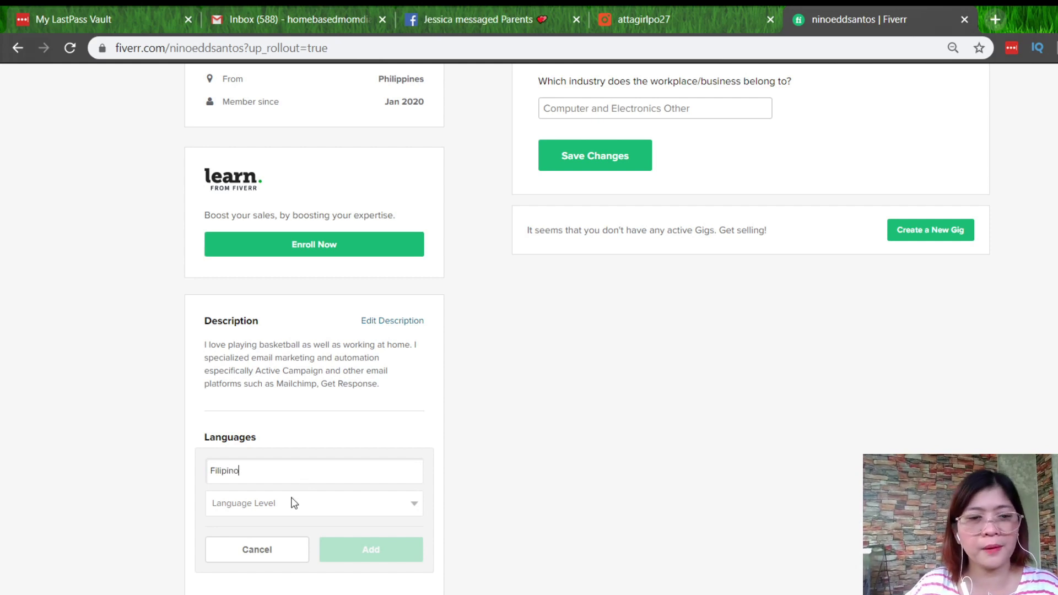
{"action": "left_click", "coordinate": [290, 498]}
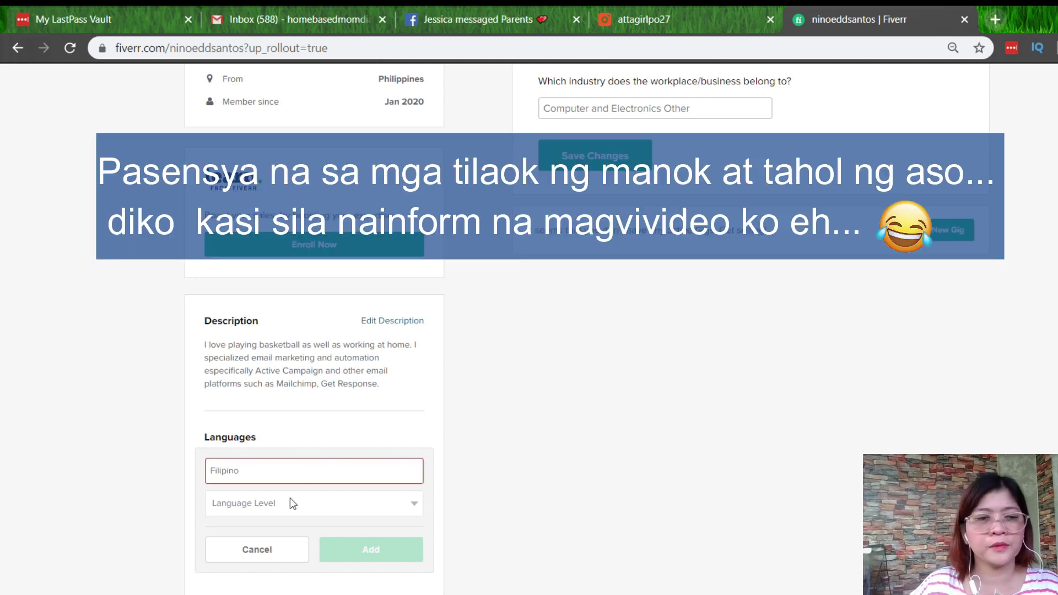
{"action": "left_click", "coordinate": [239, 557]}
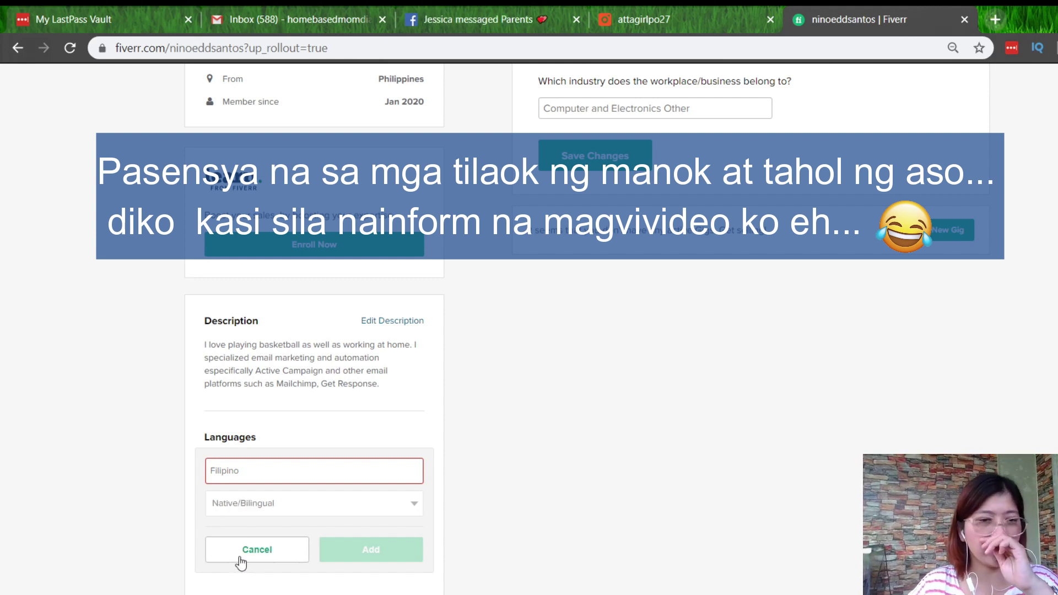
{"action": "left_click_drag", "start_coordinate": [276, 480], "coordinate": [105, 471]}
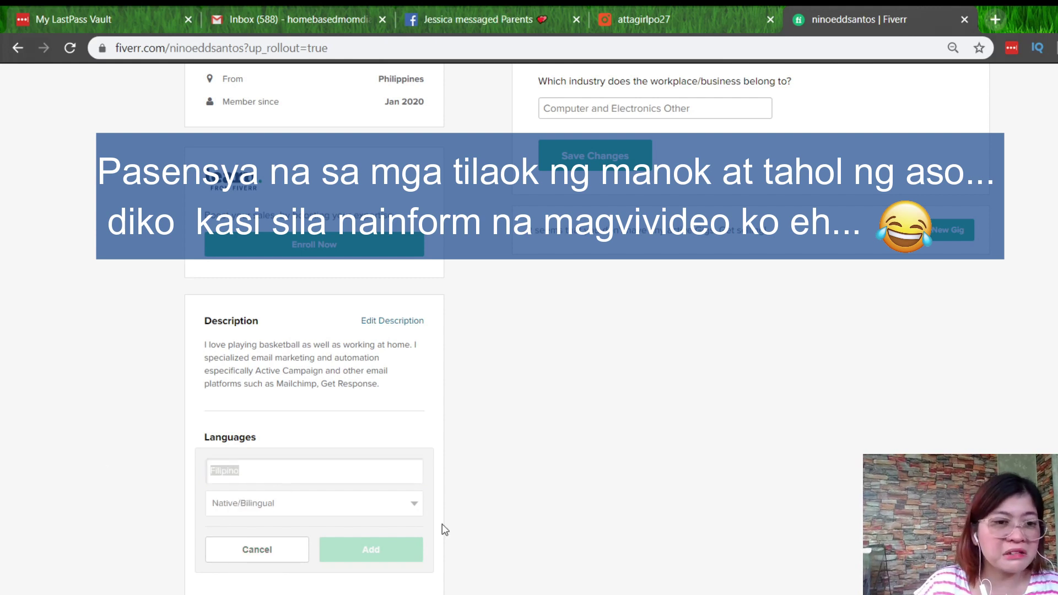
{"action": "key", "text": "BackSpace"}
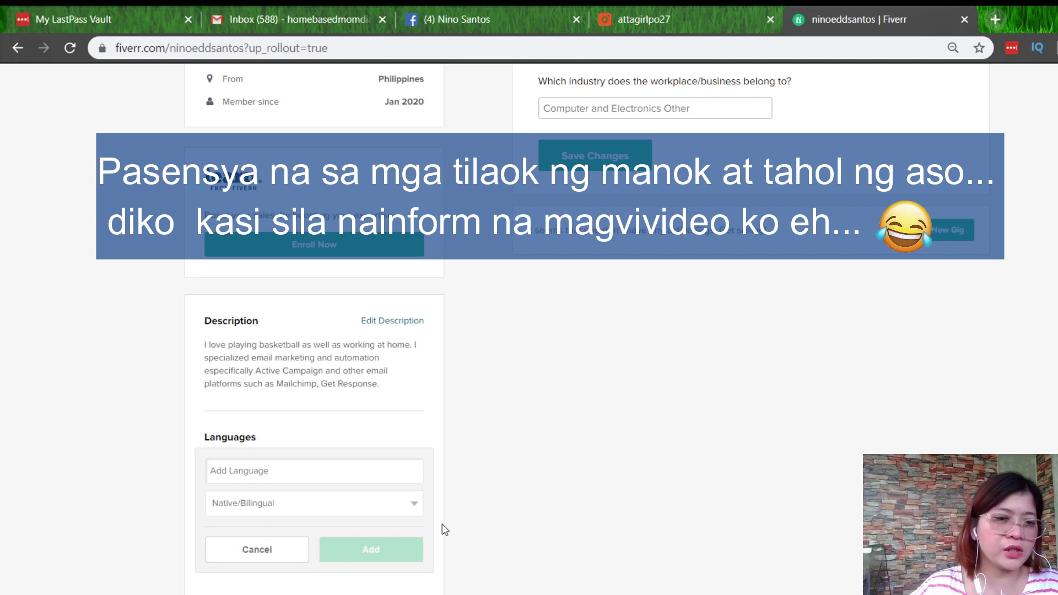
{"action": "left_click", "coordinate": [264, 551]}
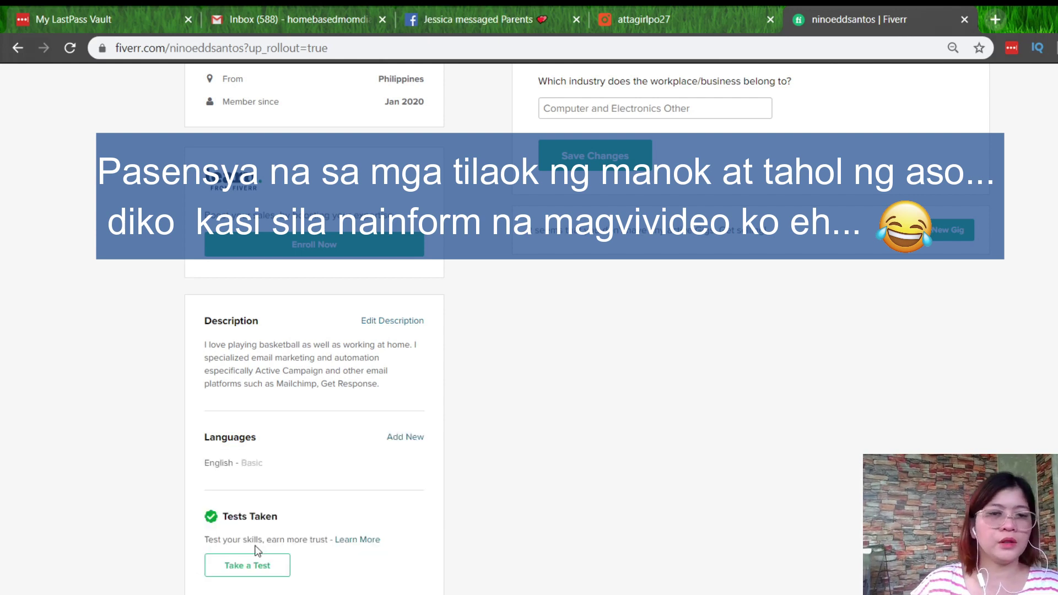
Reload the profile page and review its tests, linked accounts, skills, education and certification sections.
{"action": "scroll", "coordinate": [287, 516], "scroll_direction": "down", "scroll_amount": 3}
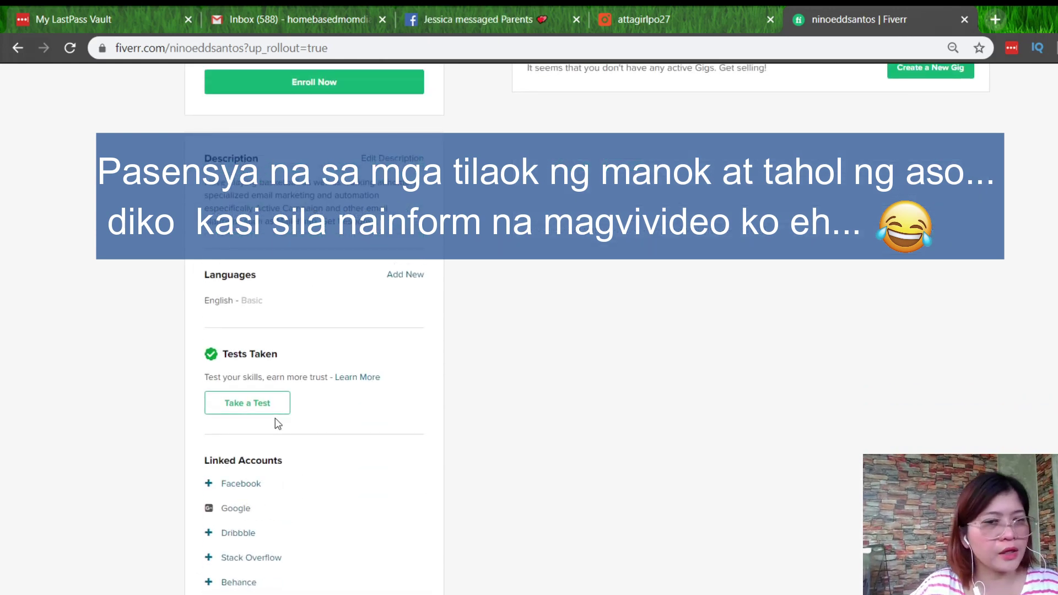
{"action": "scroll", "coordinate": [275, 423], "scroll_direction": "down", "scroll_amount": 2}
{"action": "scroll", "coordinate": [276, 418], "scroll_direction": "down", "scroll_amount": 2}
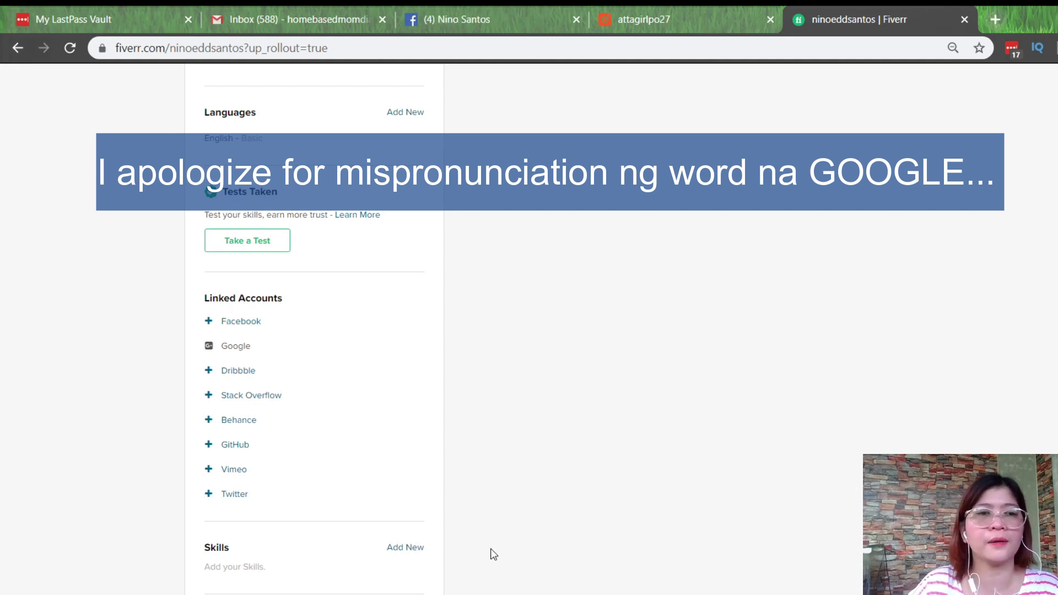
{"action": "key", "text": "F5"}
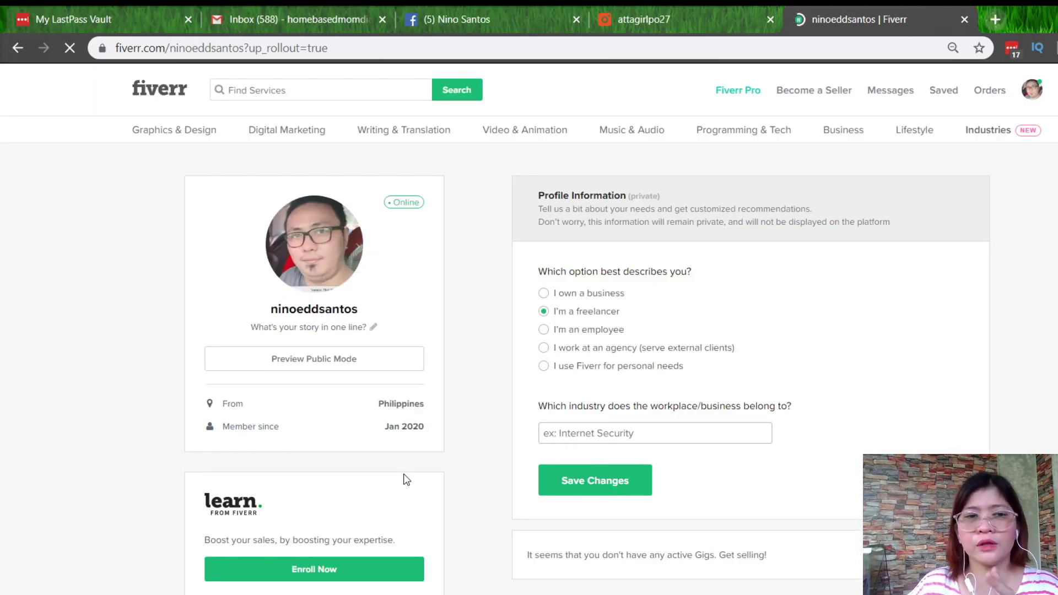
{"action": "scroll", "coordinate": [406, 480], "scroll_direction": "down", "scroll_amount": 7}
{"action": "scroll", "coordinate": [407, 475], "scroll_direction": "down", "scroll_amount": 5}
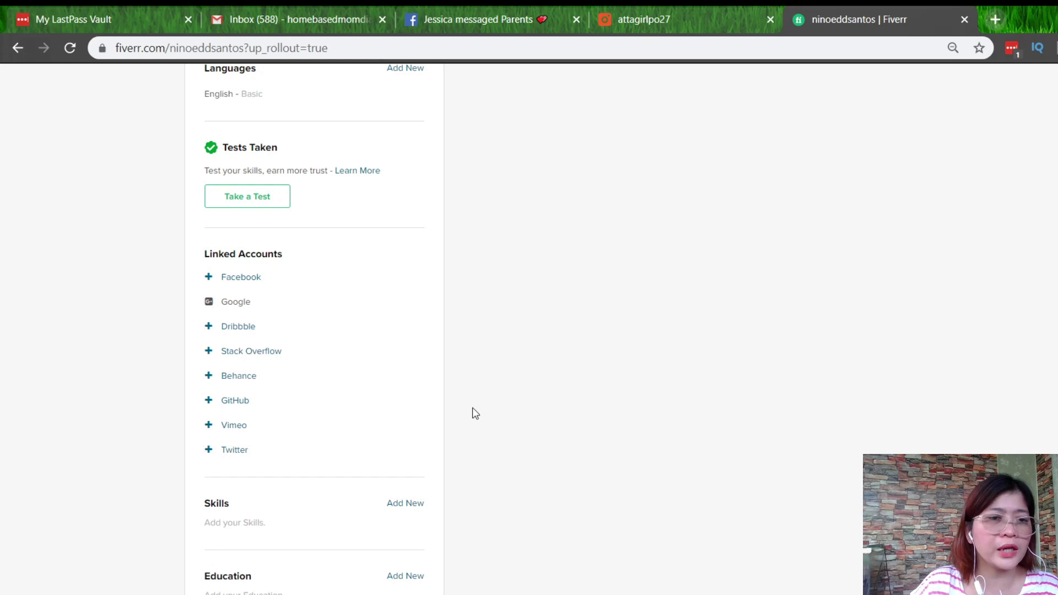
{"action": "scroll", "coordinate": [483, 415], "scroll_direction": "down", "scroll_amount": 3}
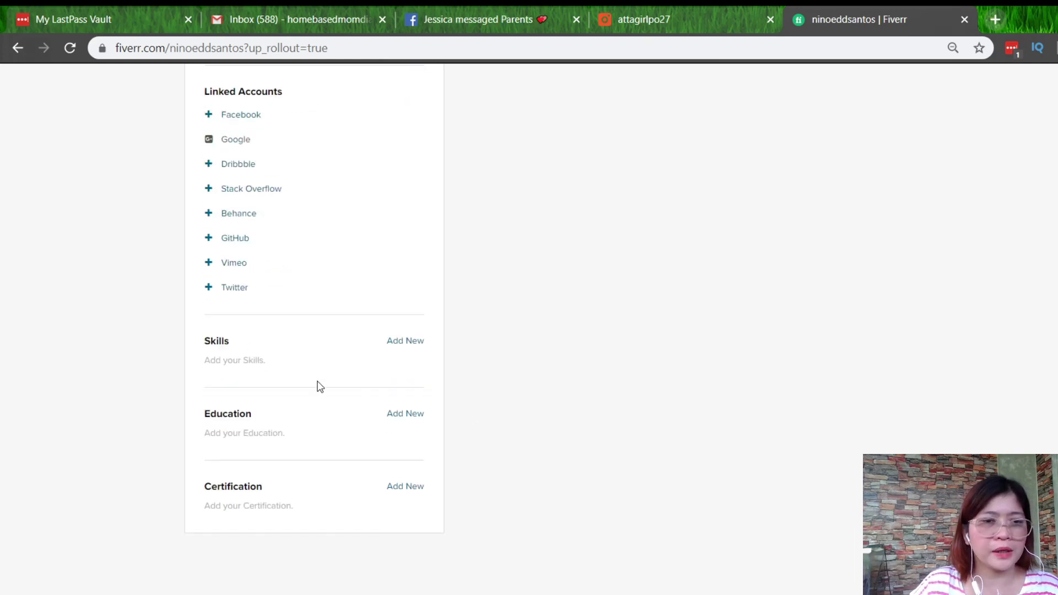
Add Dataentry at the Expert level and the suggested Microsoft Word to the profile's skills.
{"action": "left_click", "coordinate": [413, 343]}
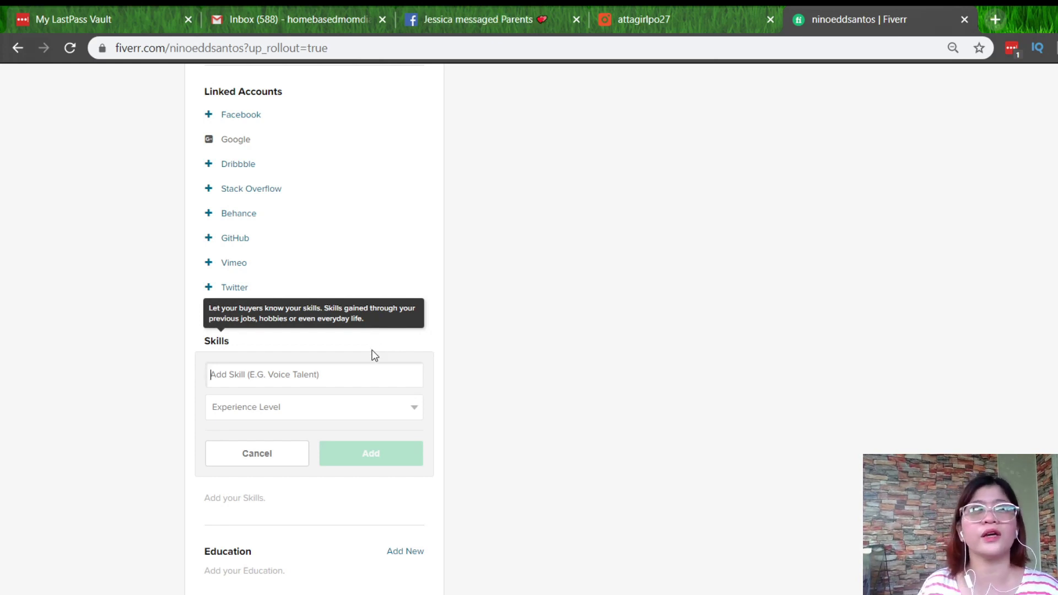
{"action": "type", "text": "Data"}
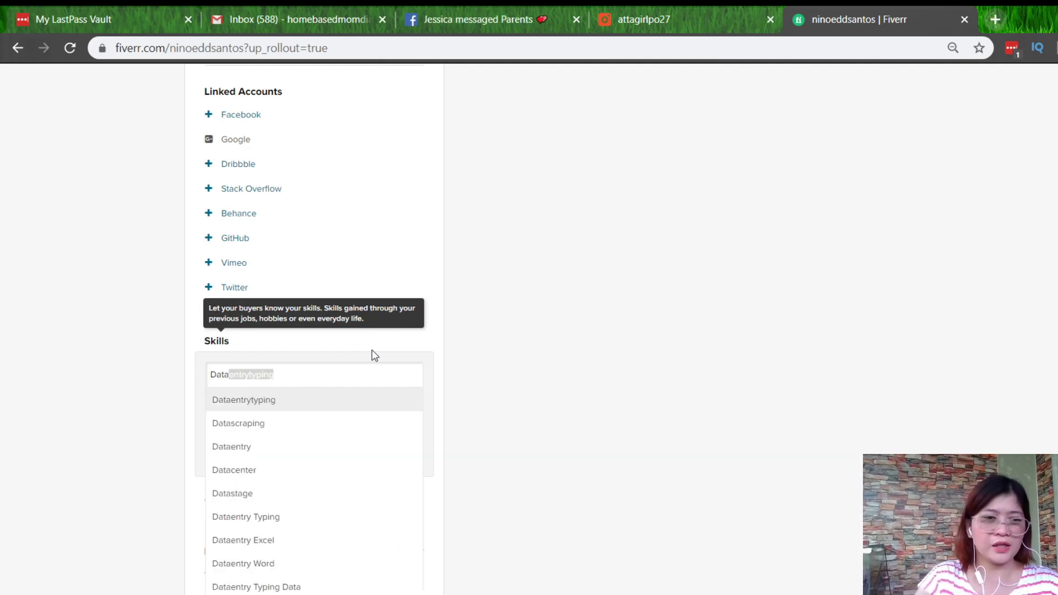
{"action": "left_click", "coordinate": [239, 453]}
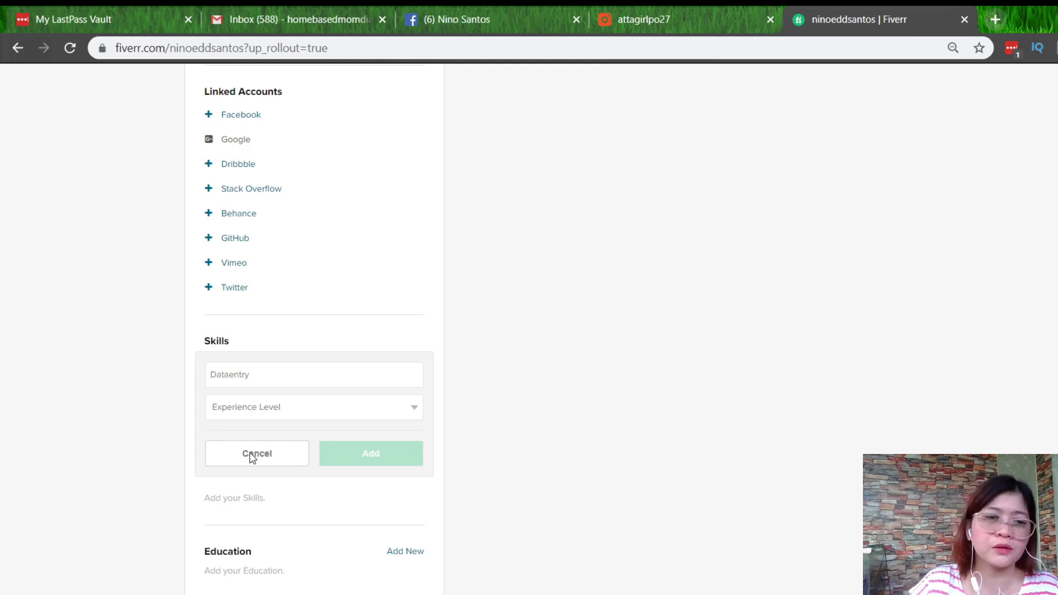
{"action": "key", "text": "e"}
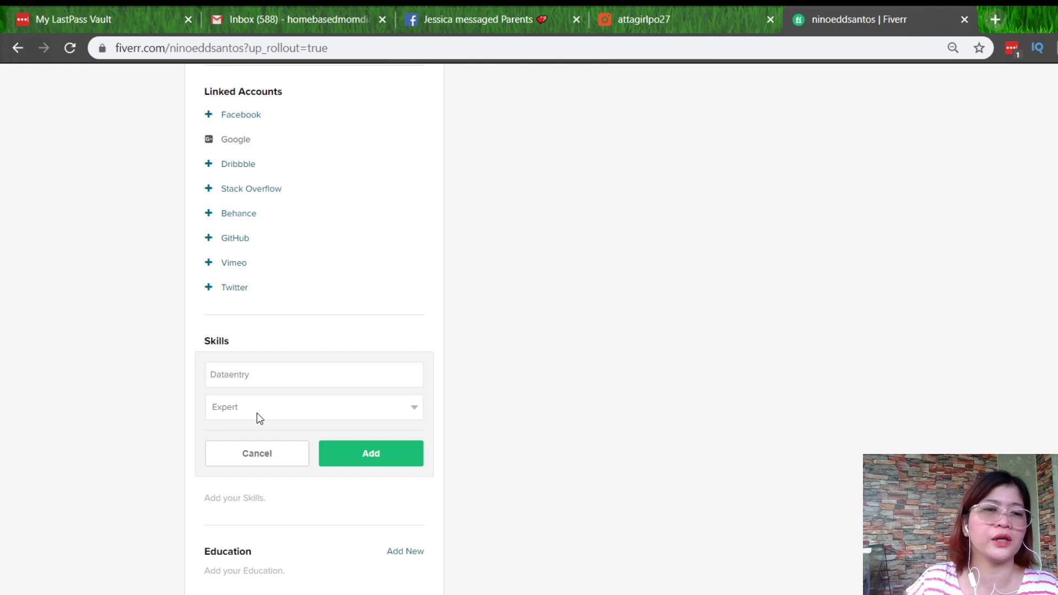
{"action": "left_click", "coordinate": [413, 462]}
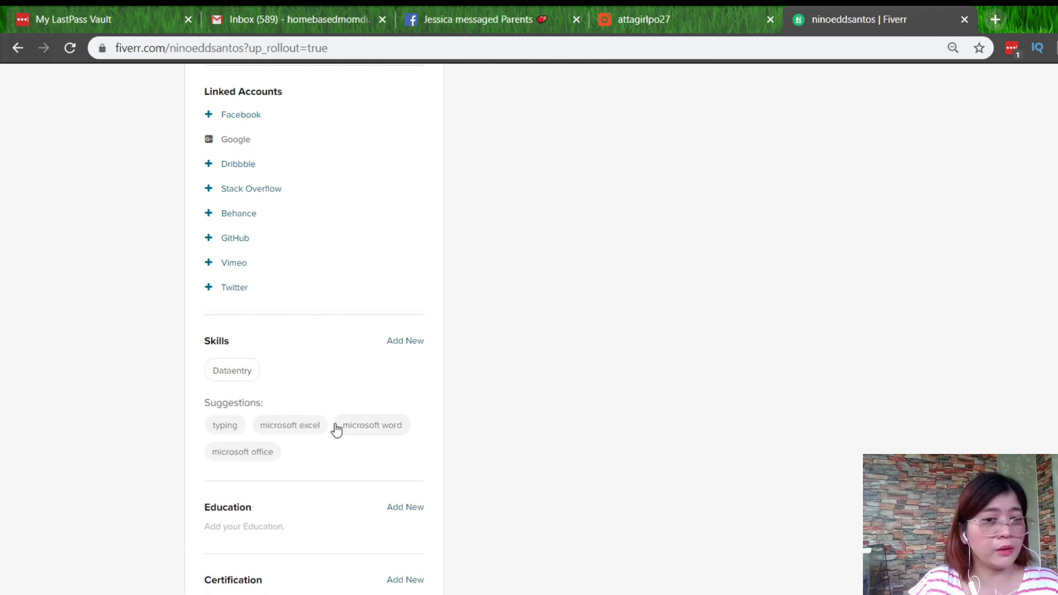
{"action": "left_click", "coordinate": [374, 425]}
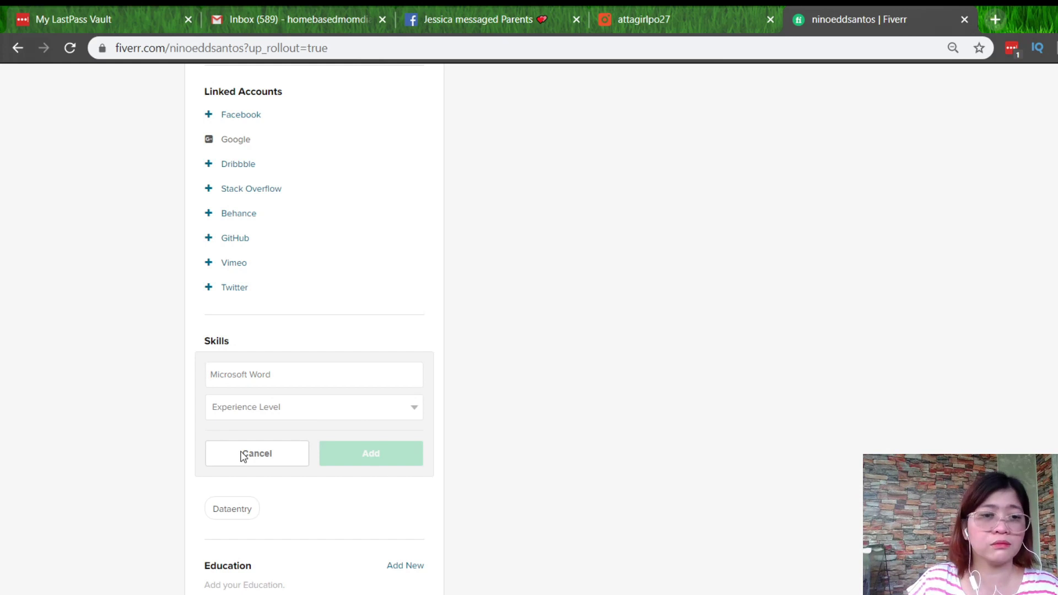
{"action": "left_click", "coordinate": [358, 458]}
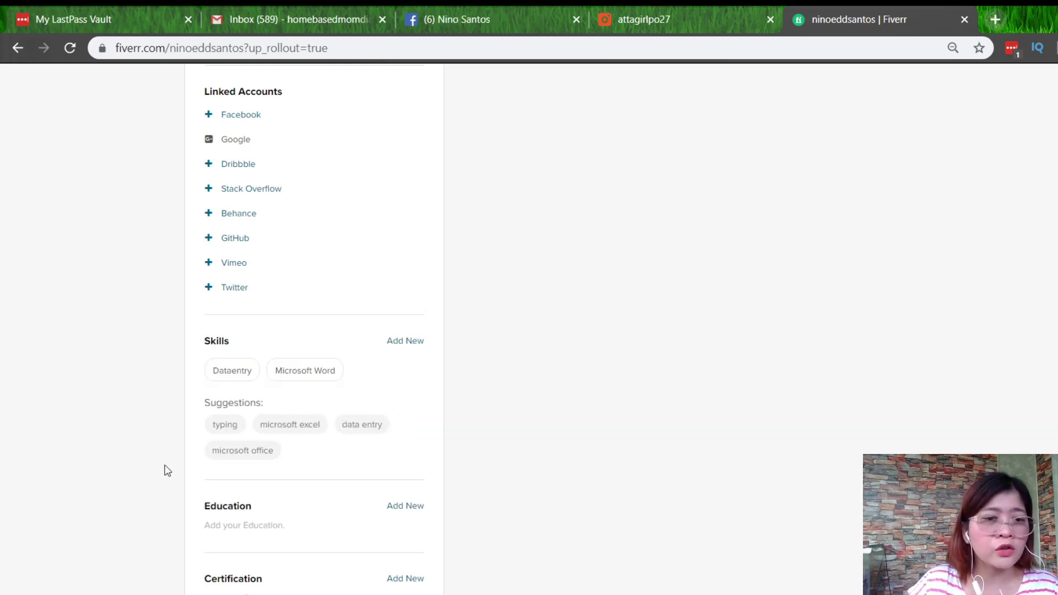
Search the skill list for "Resear" and add Web Research to the profile's skills.
{"action": "left_click", "coordinate": [399, 345]}
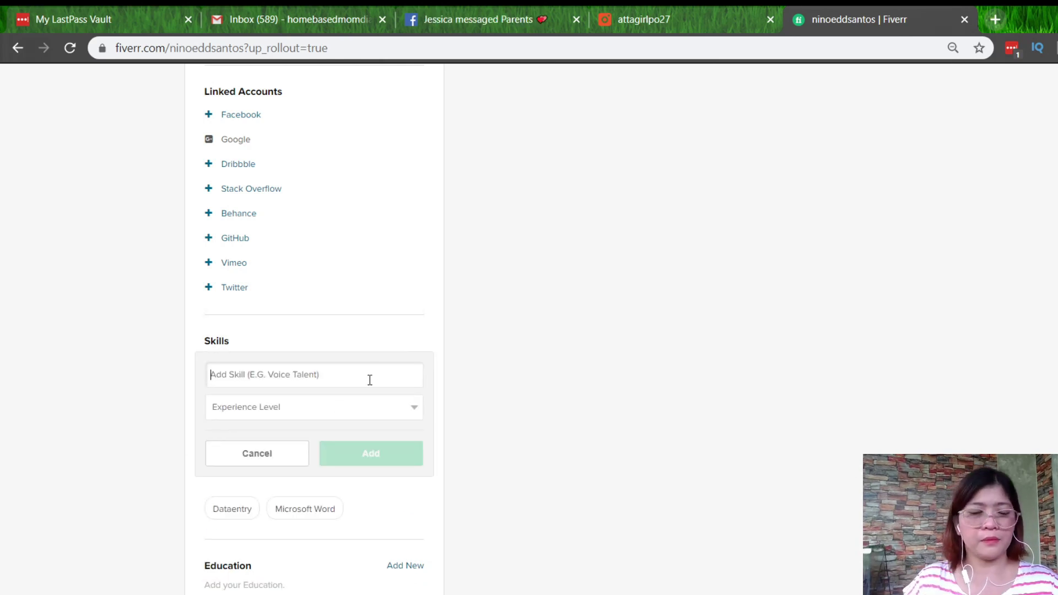
{"action": "type", "text": "Web"}
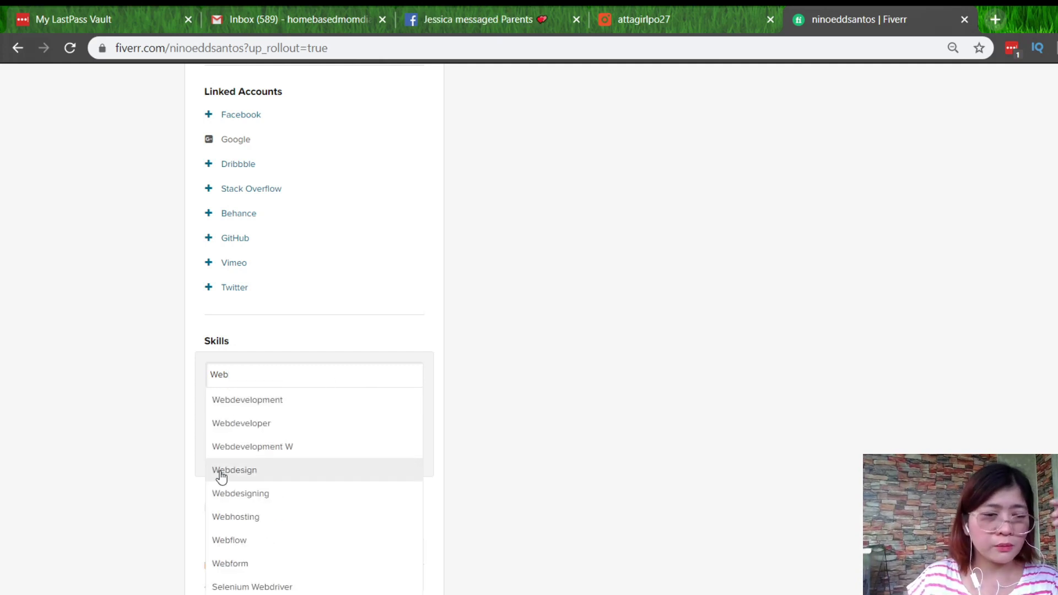
{"action": "scroll", "coordinate": [222, 478], "scroll_direction": "down", "scroll_amount": 1}
{"action": "key", "text": "BackSpace"}
{"action": "key", "text": "BackSpace"}
{"action": "key", "text": "BackSpace"}
{"action": "key", "text": "BackSpace"}
{"action": "key", "text": "BackSpace"}
{"action": "type", "text": "Resear"}
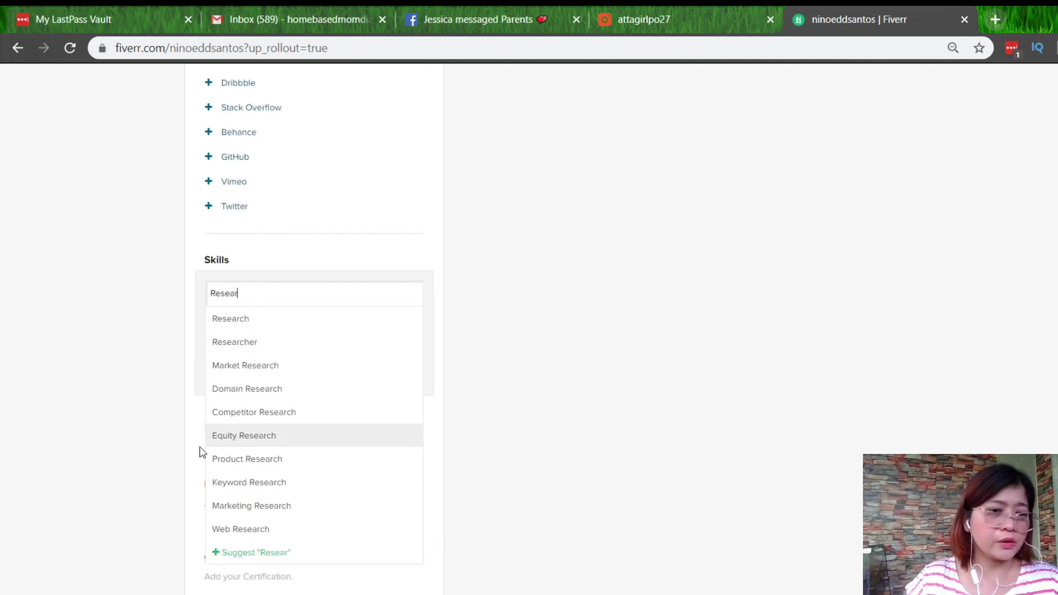
{"action": "left_click", "coordinate": [236, 531]}
{"action": "left_click", "coordinate": [368, 373]}
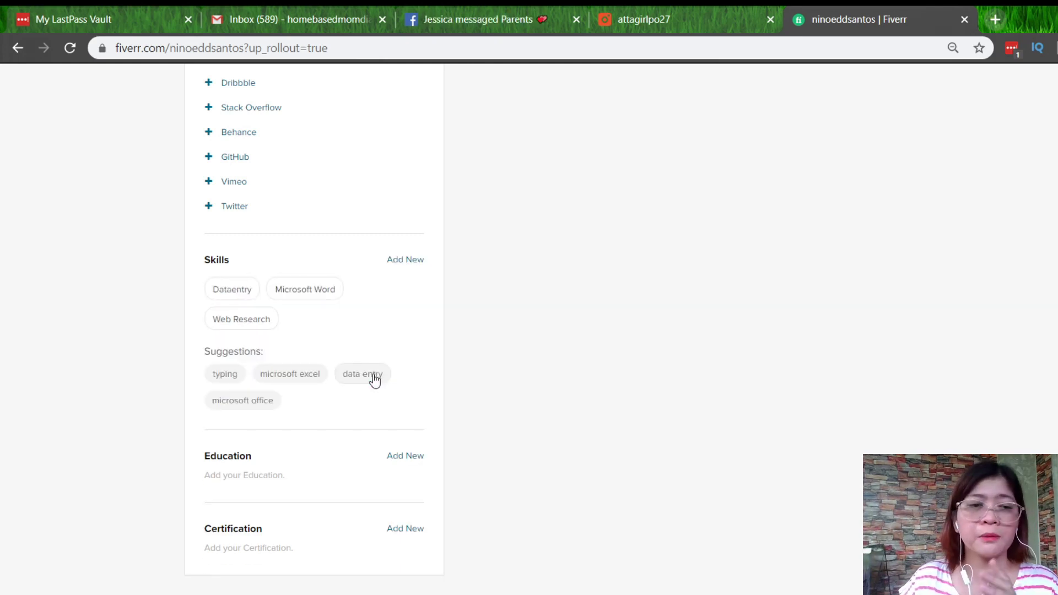
Add Emailmarketing and Activecampaign to the profile's skills.
{"action": "left_click", "coordinate": [415, 261]}
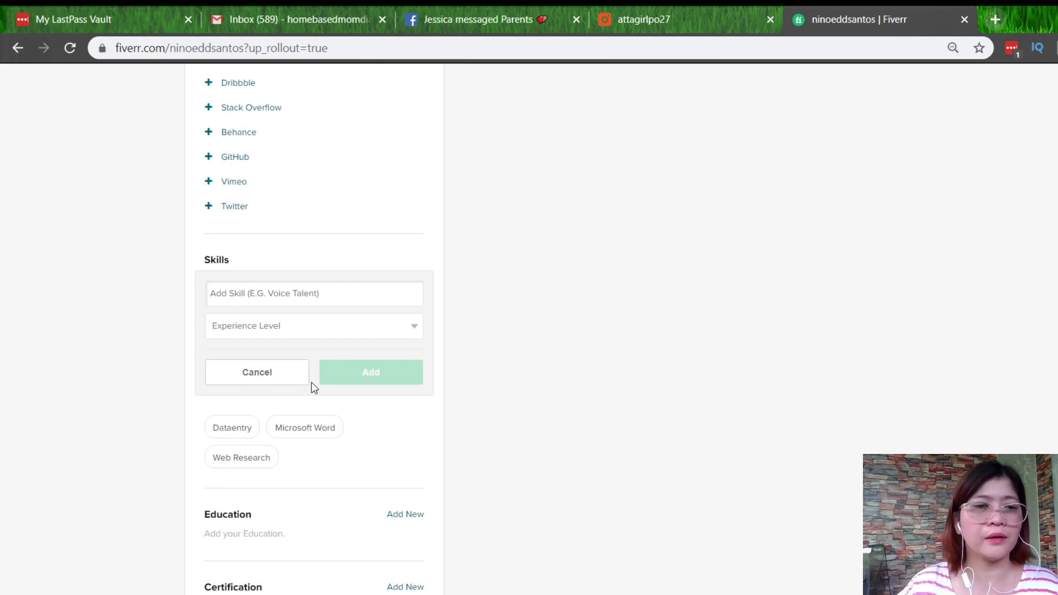
{"action": "type", "text": "Emailmarketing"}
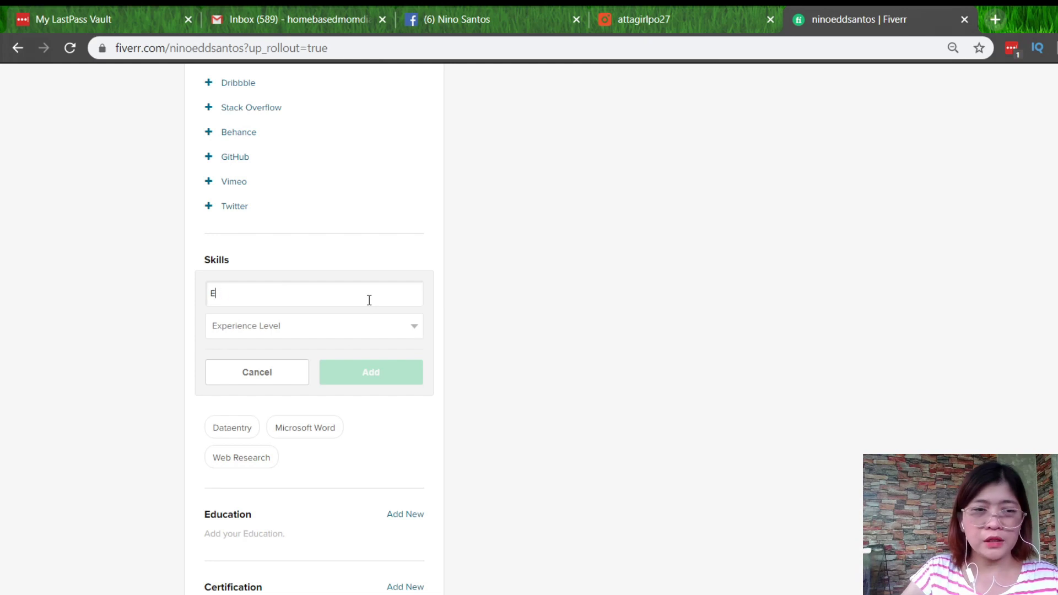
{"action": "left_click", "coordinate": [368, 375]}
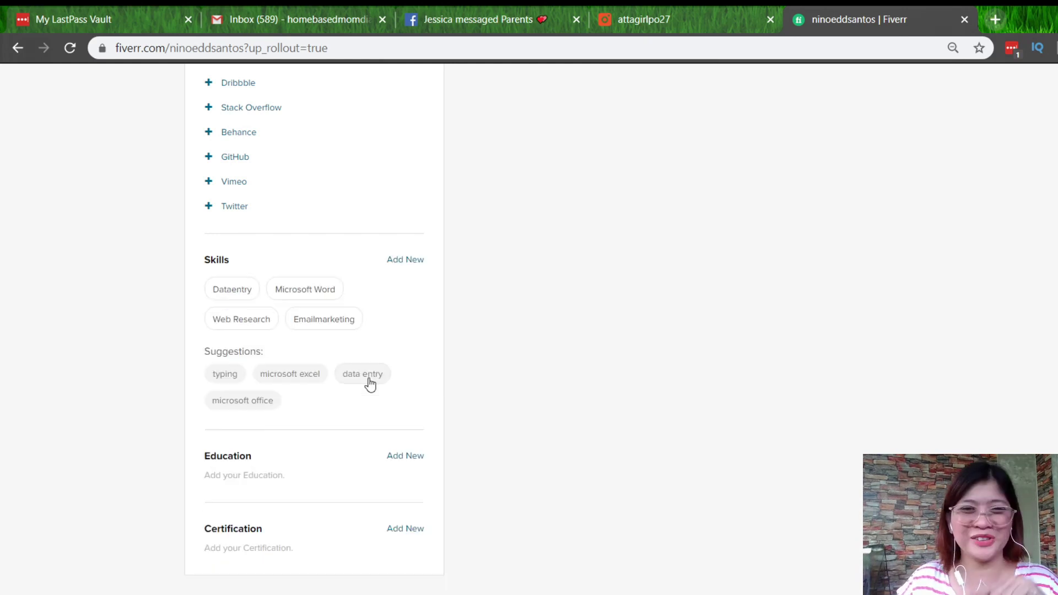
{"action": "left_click", "coordinate": [407, 262]}
{"action": "type", "text": "Activeca"}
{"action": "left_click", "coordinate": [331, 318]}
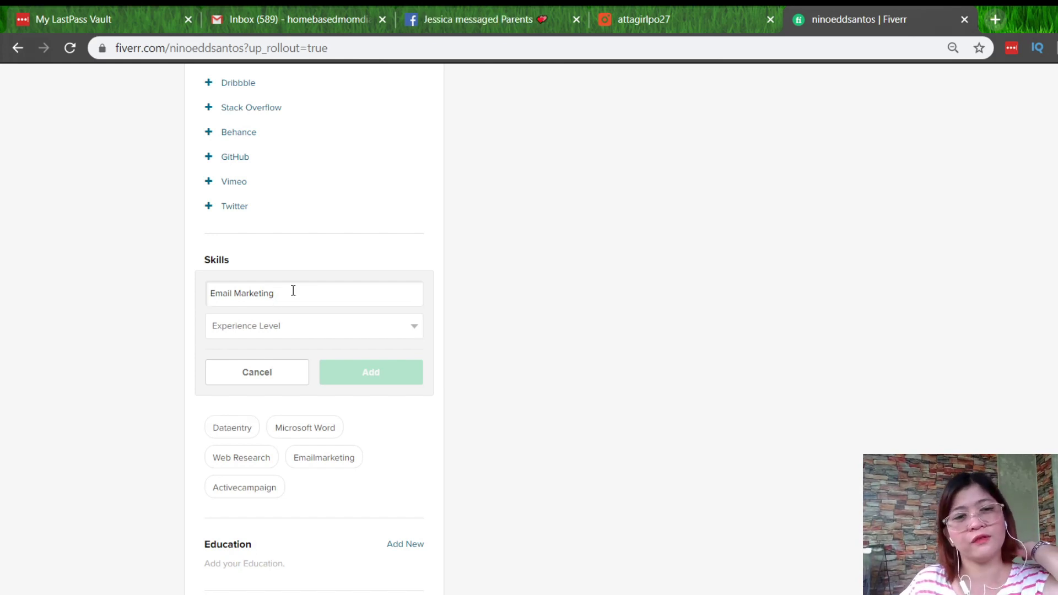
Add Email Marketing and Canva to the profile's skills, both at the Expert level.
{"action": "left_click", "coordinate": [676, 522]}
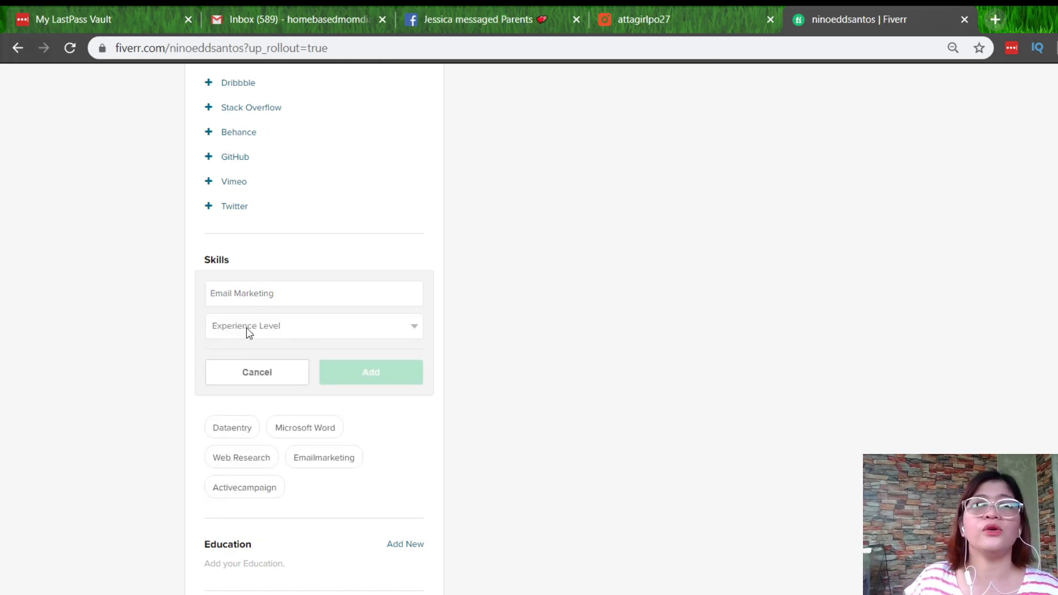
{"action": "left_click", "coordinate": [230, 371]}
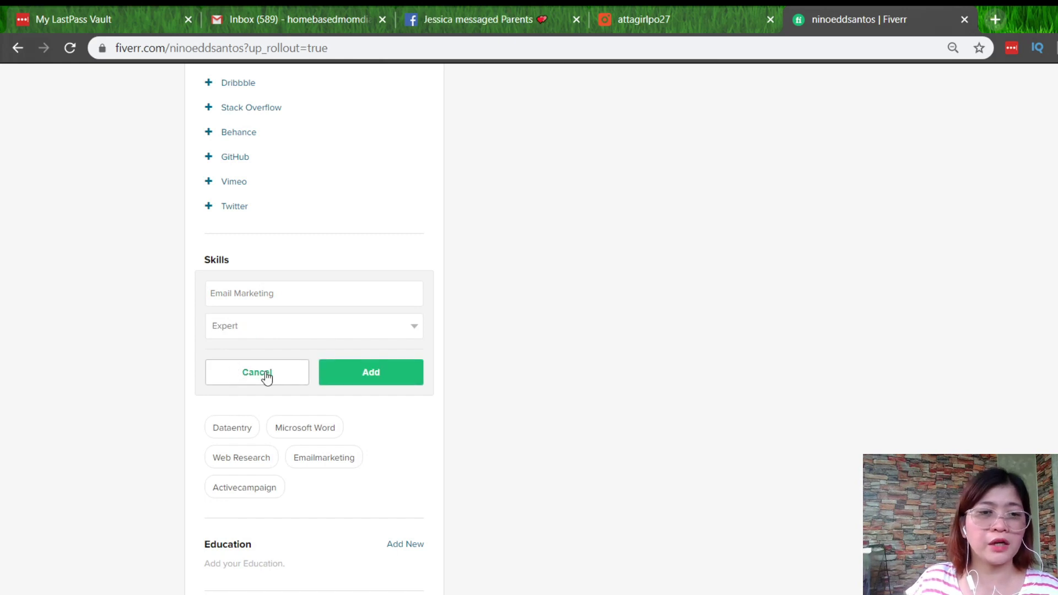
{"action": "left_click", "coordinate": [386, 375]}
{"action": "left_click", "coordinate": [409, 261]}
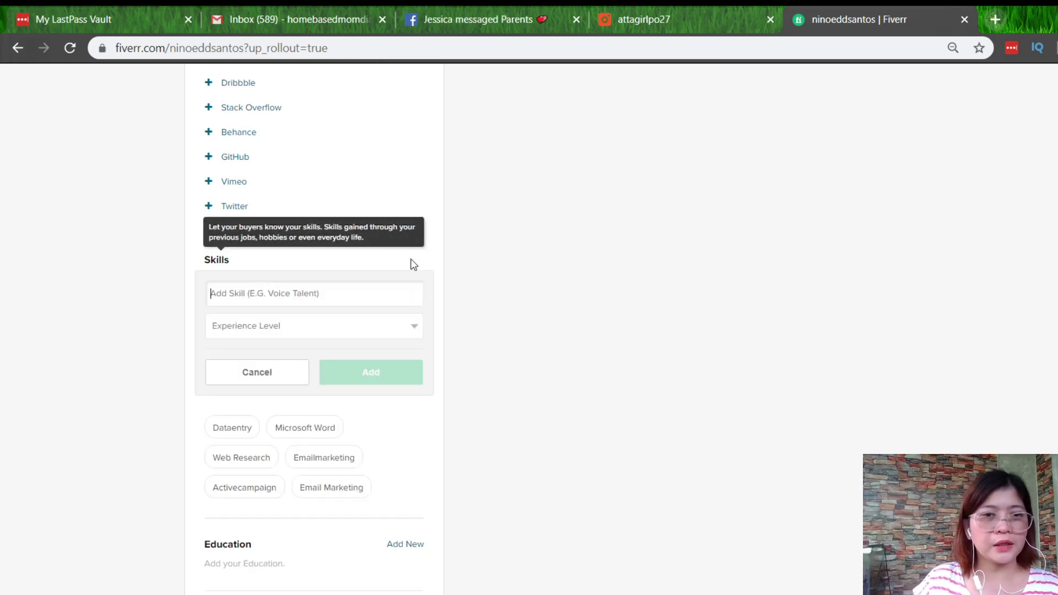
{"action": "type", "text": "Canva"}
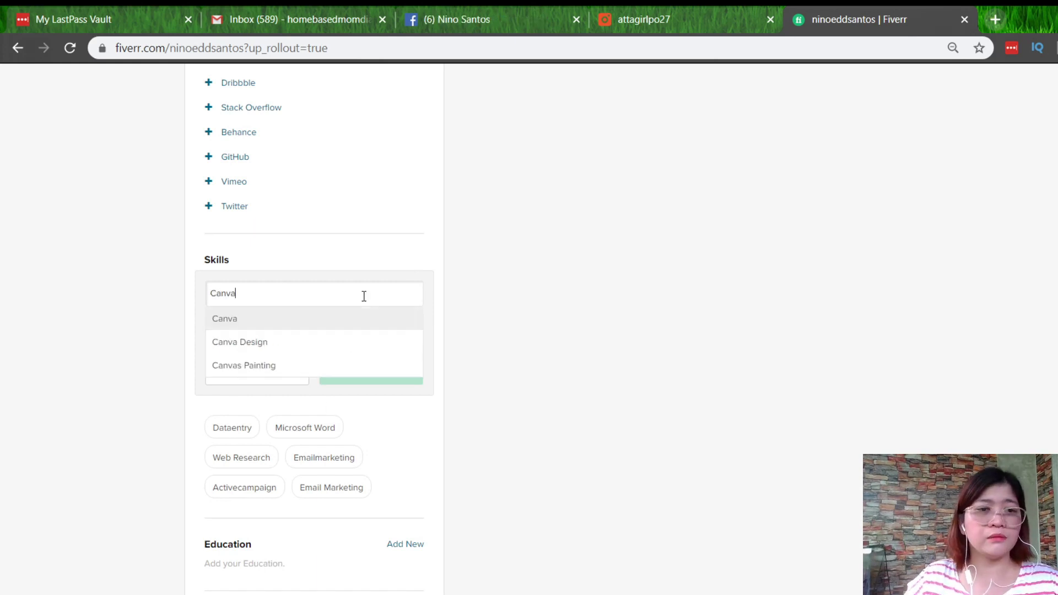
{"action": "left_click", "coordinate": [245, 321]}
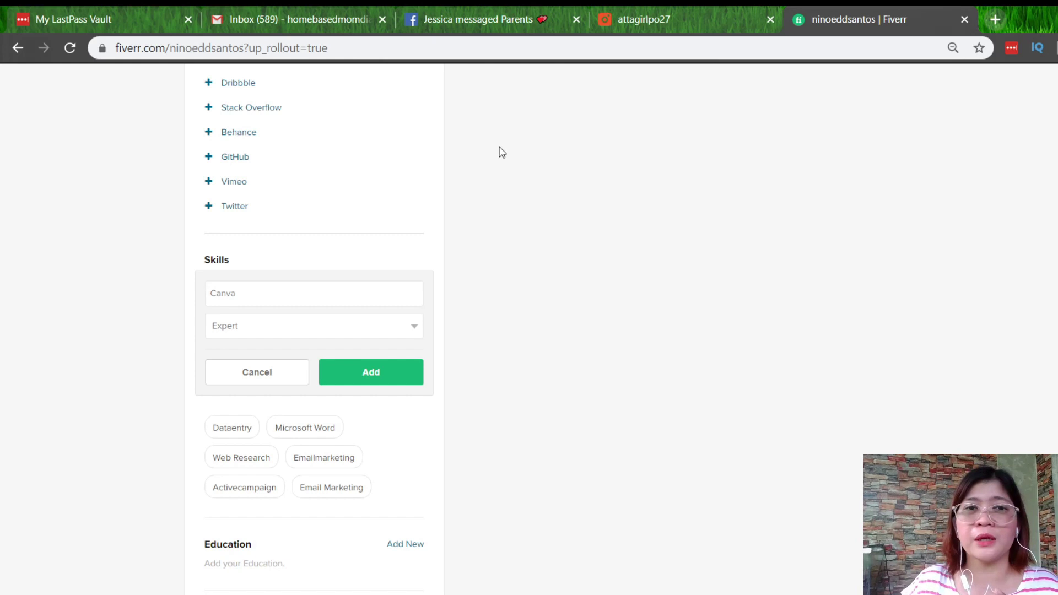
{"action": "left_click", "coordinate": [382, 376]}
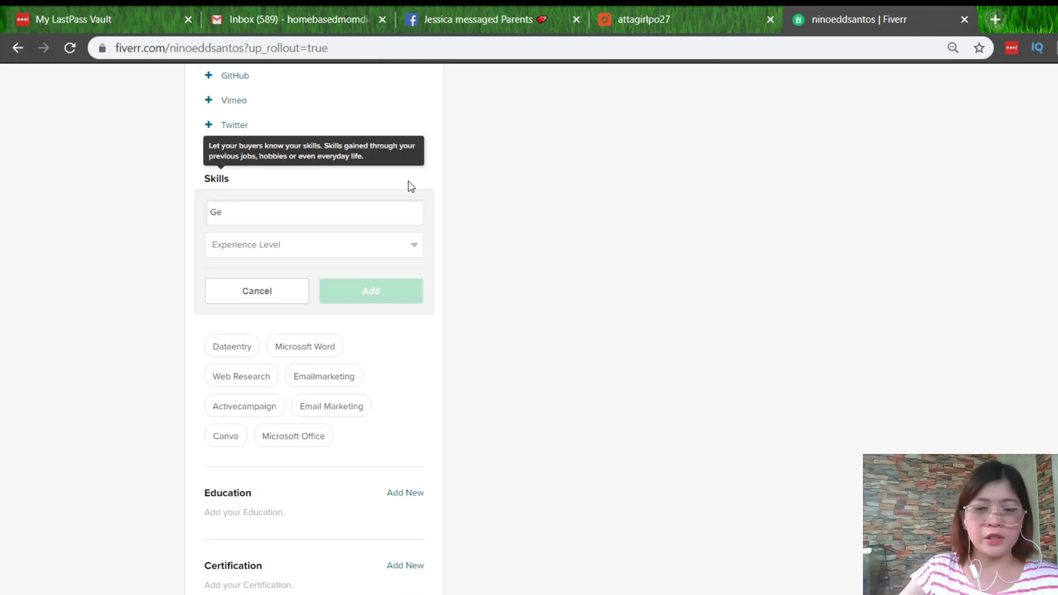
Replace the started skill entry with Mailchimp, choose its experience level and add it to the skills.
{"action": "key", "text": "BackSpace"}
{"action": "key", "text": "BackSpace"}
{"action": "type", "text": "Mail"}
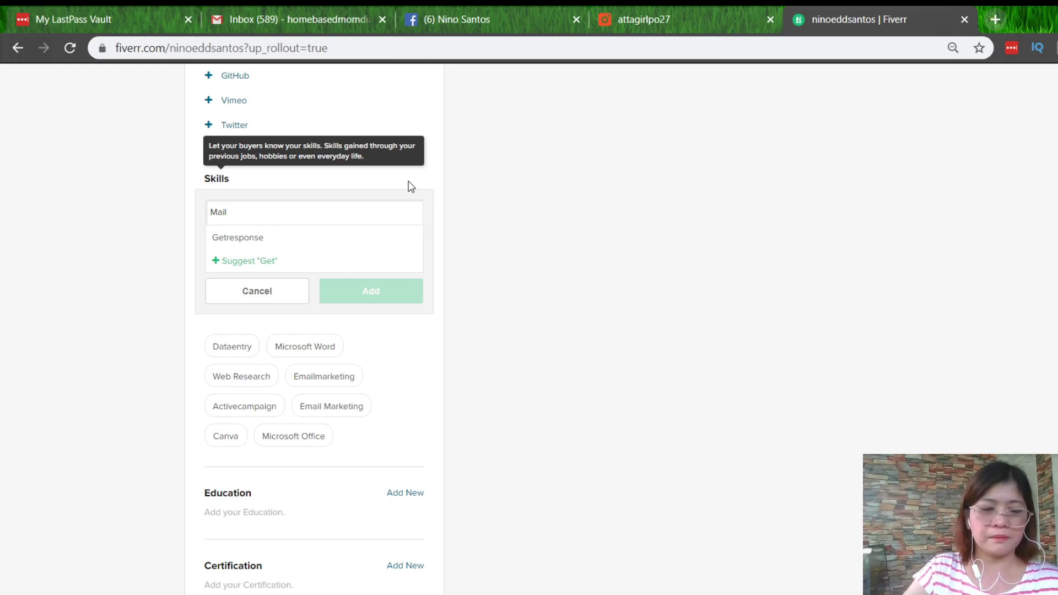
{"action": "type", "text": "chi"}
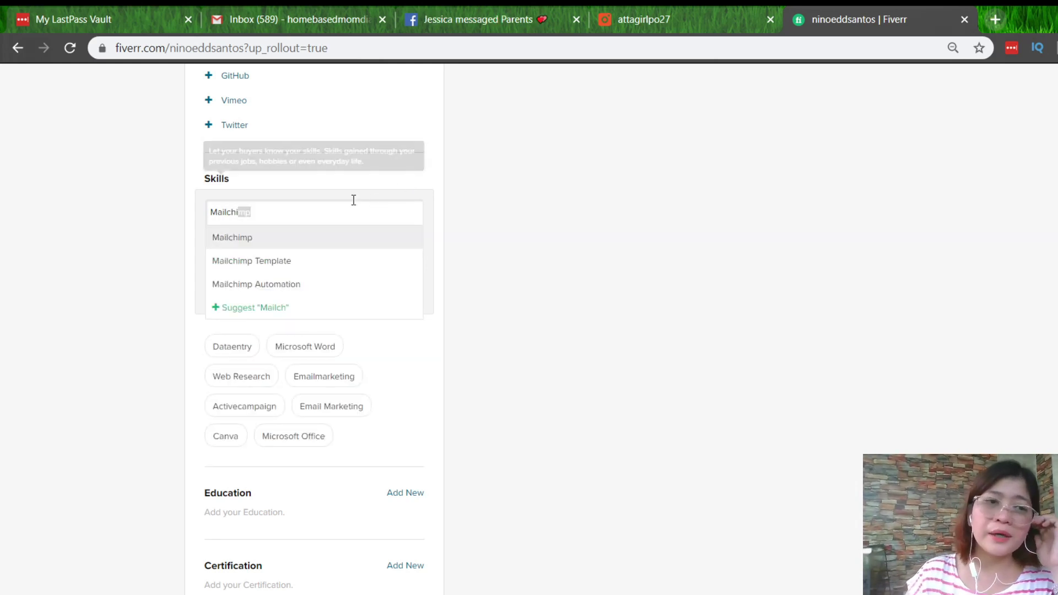
{"action": "key", "text": "Return"}
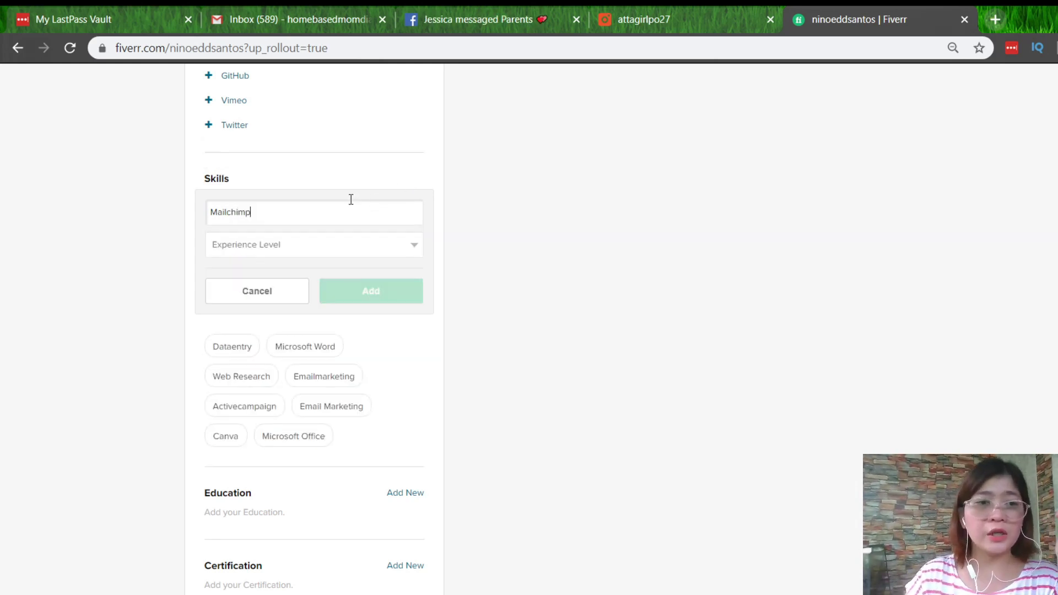
{"action": "left_click", "coordinate": [331, 243]}
{"action": "left_click", "coordinate": [258, 290]}
{"action": "left_click", "coordinate": [360, 300]}
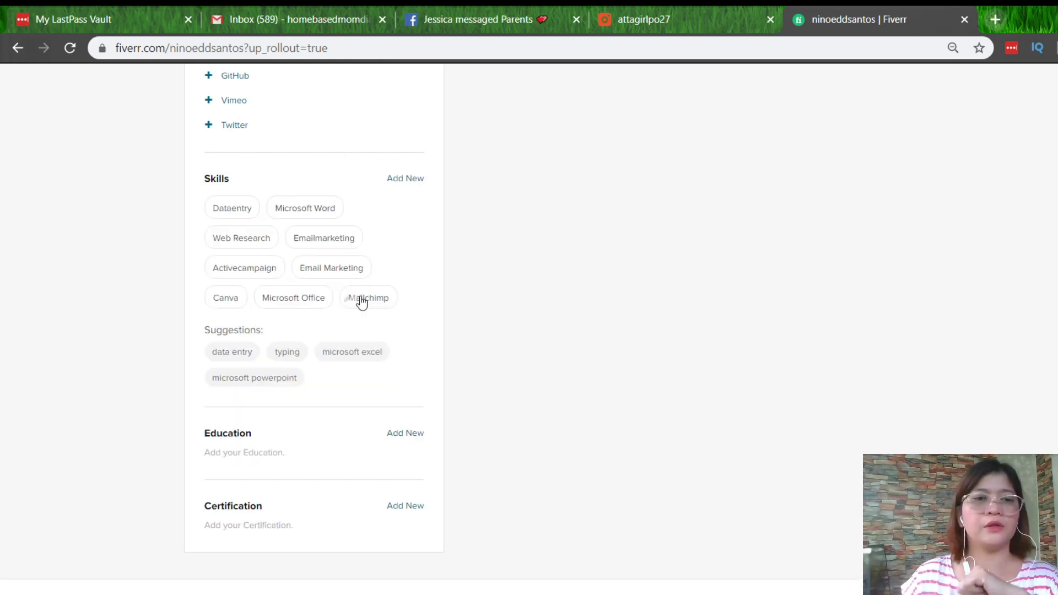
Add Transcription with an experience level, and Getresponse at the Expert level, to the profile's skills.
{"action": "left_click", "coordinate": [399, 182]}
{"action": "type", "text": "Tra"}
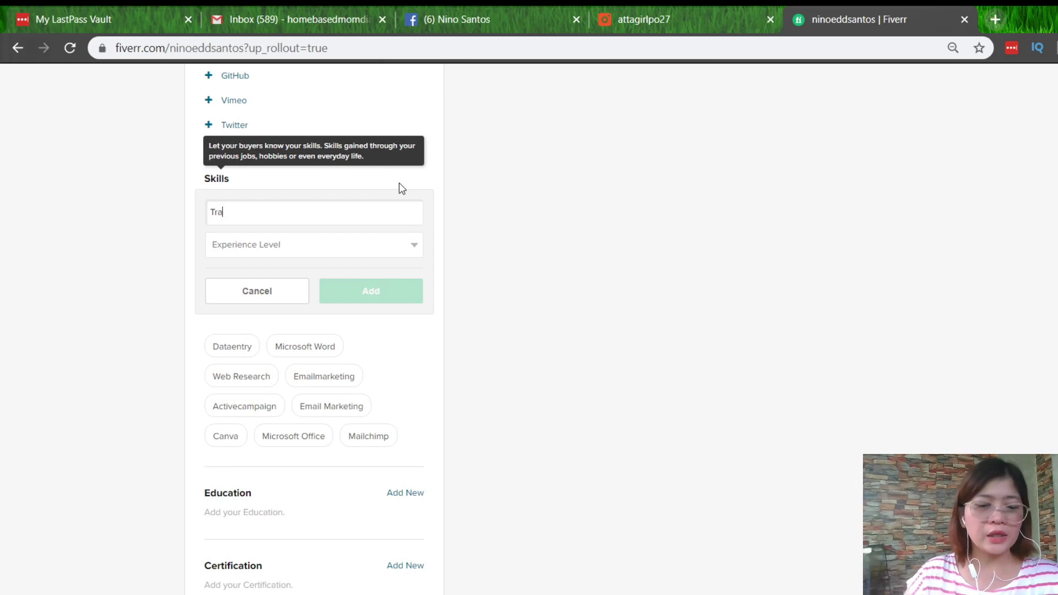
{"action": "type", "text": "nscript"}
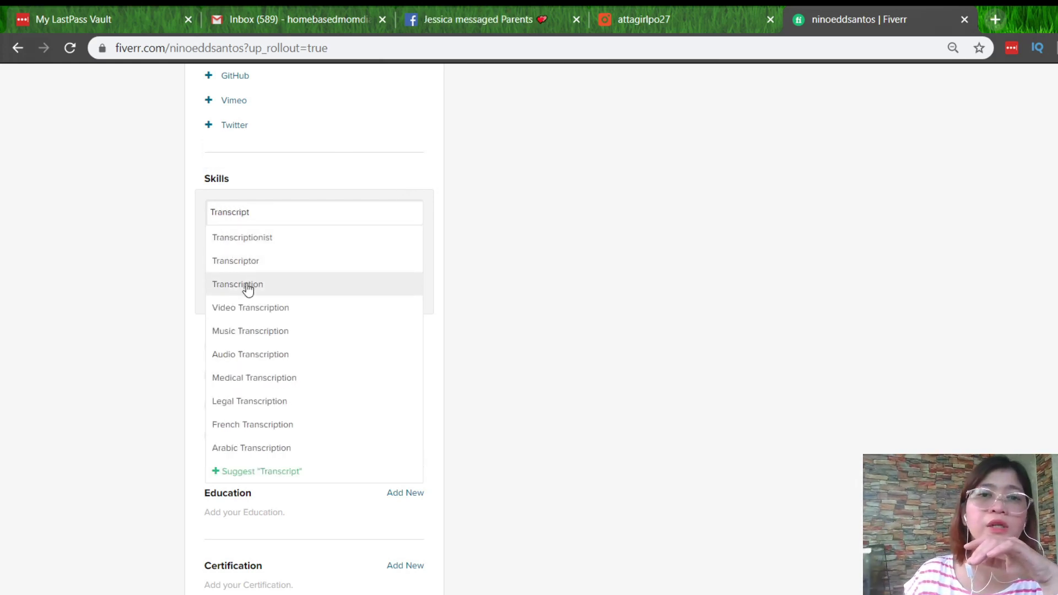
{"action": "left_click", "coordinate": [246, 286]}
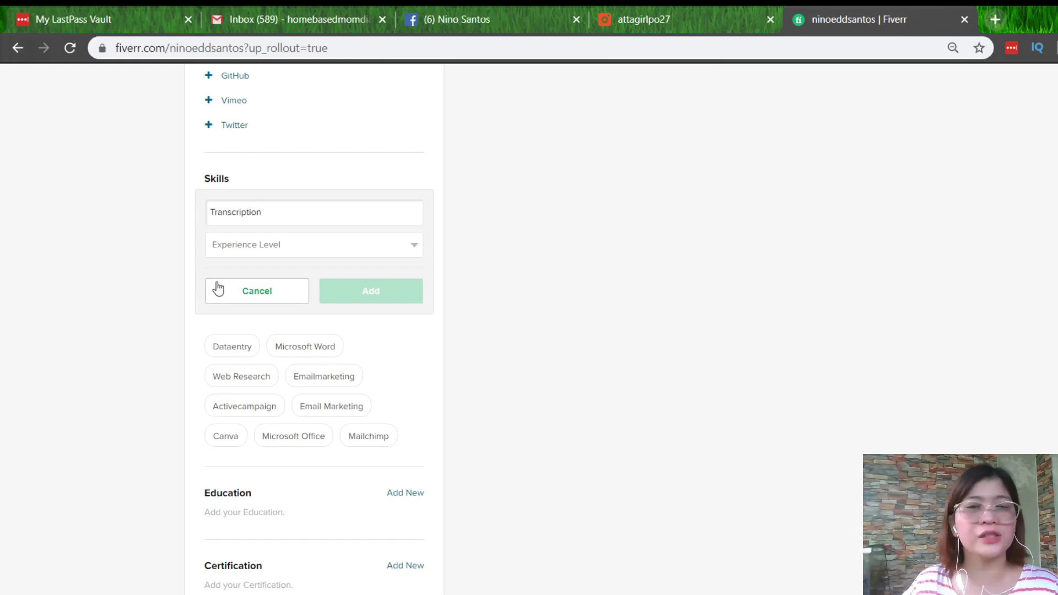
{"action": "key", "text": "Tab"}
{"action": "key", "text": "e"}
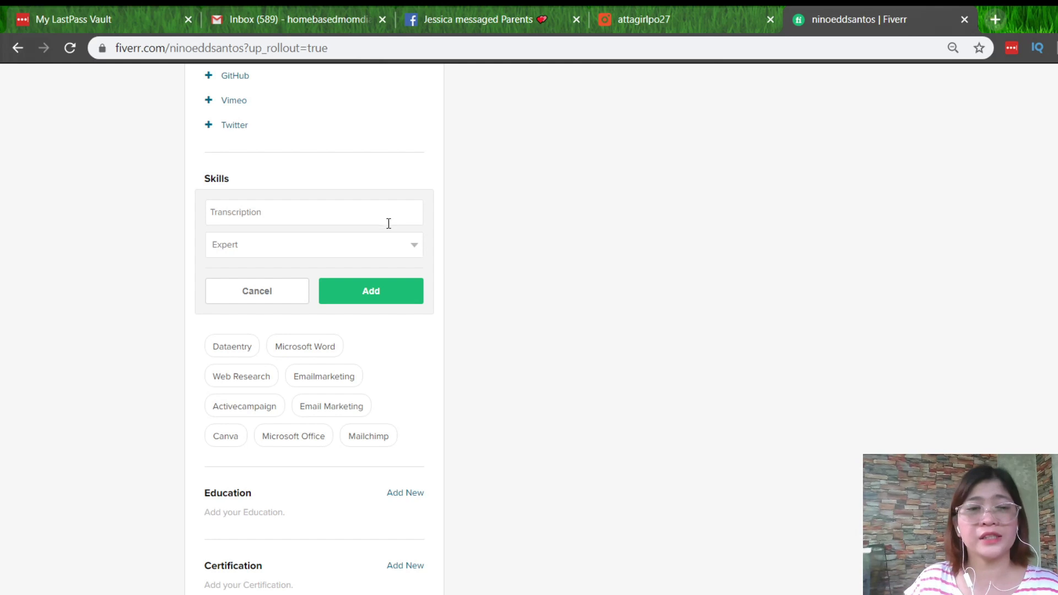
{"action": "key", "text": "i"}
{"action": "left_click", "coordinate": [375, 303]}
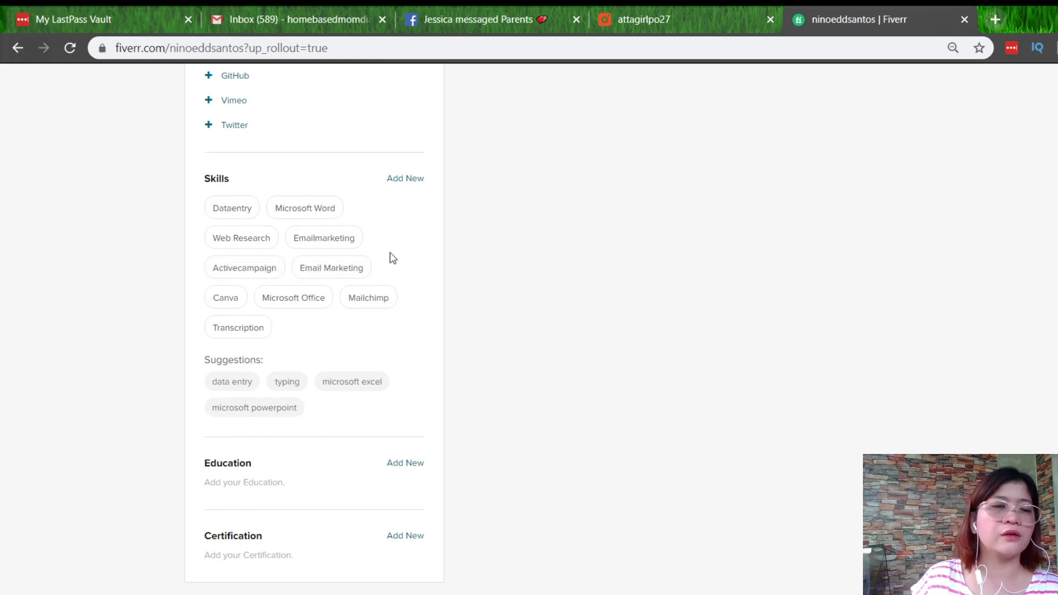
{"action": "left_click", "coordinate": [408, 177]}
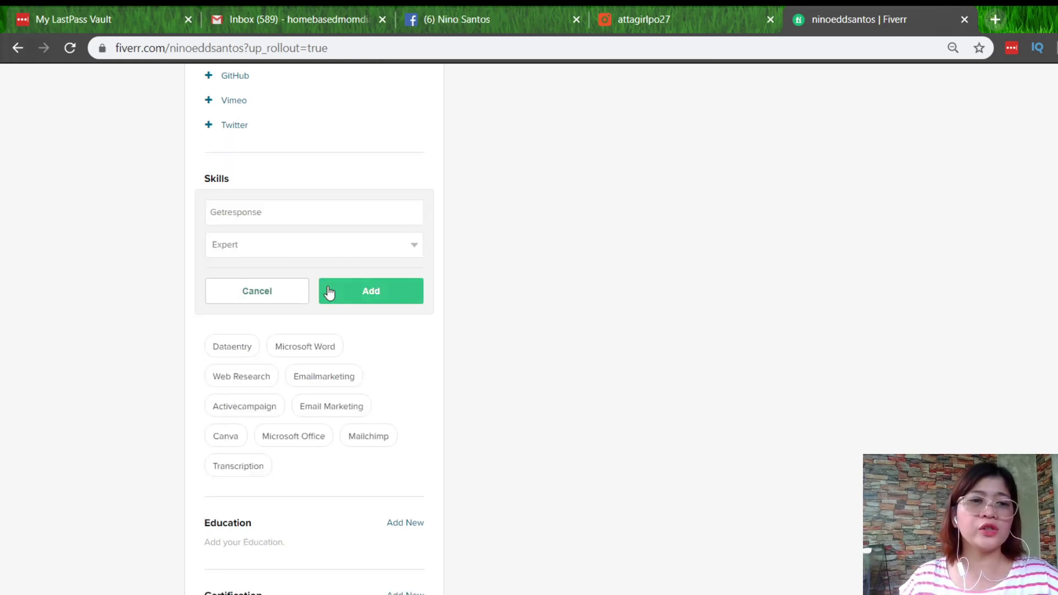
{"action": "left_click", "coordinate": [330, 295]}
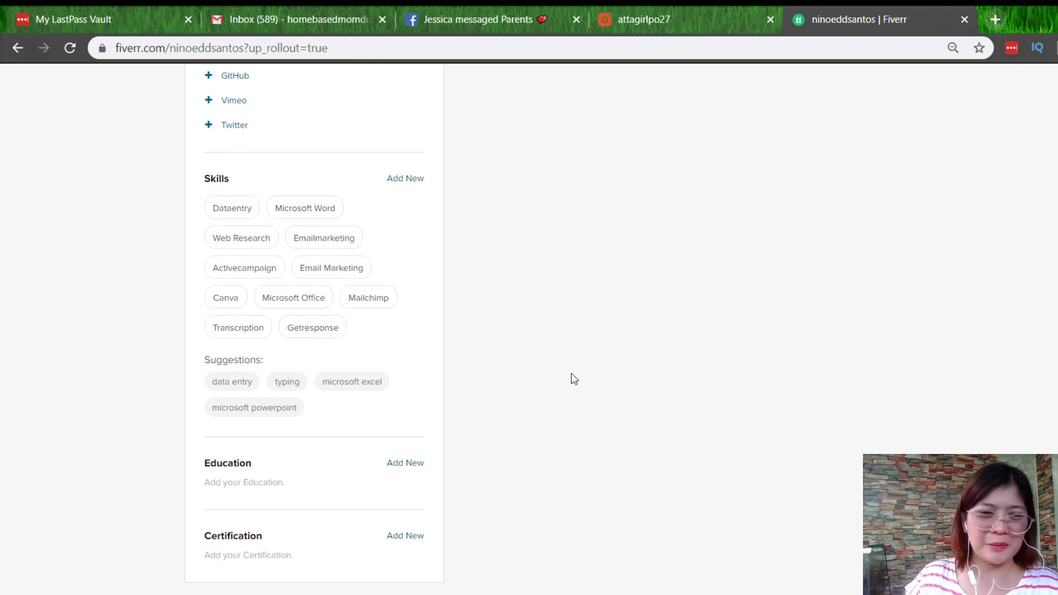
Start an education entry with country Philippines, college Bulocon, title B.Sc. and major Computer Science.
{"action": "left_click", "coordinate": [413, 464]}
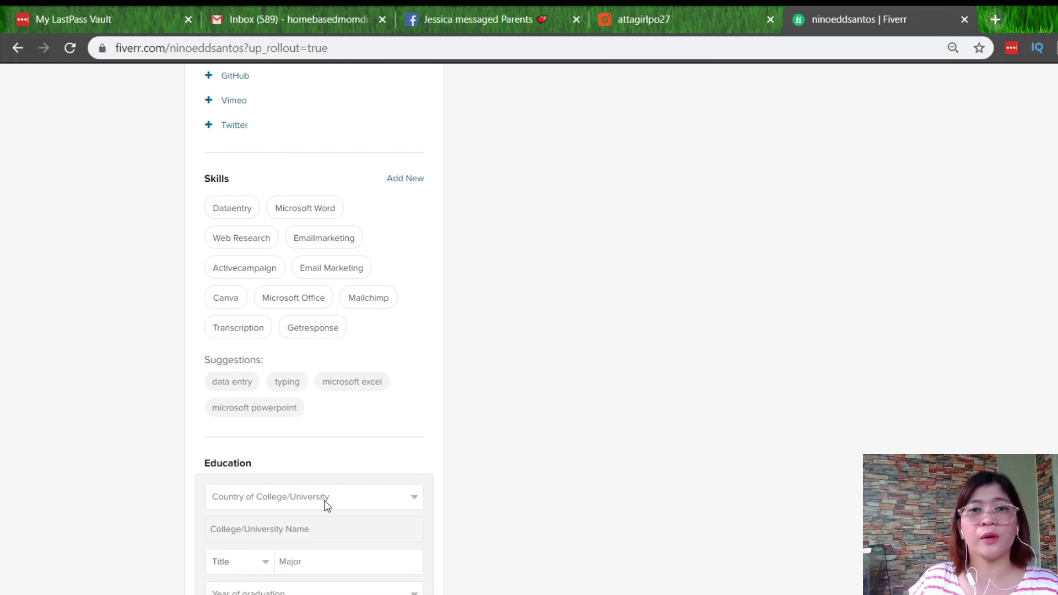
{"action": "scroll", "coordinate": [327, 504], "scroll_direction": "down", "scroll_amount": 1}
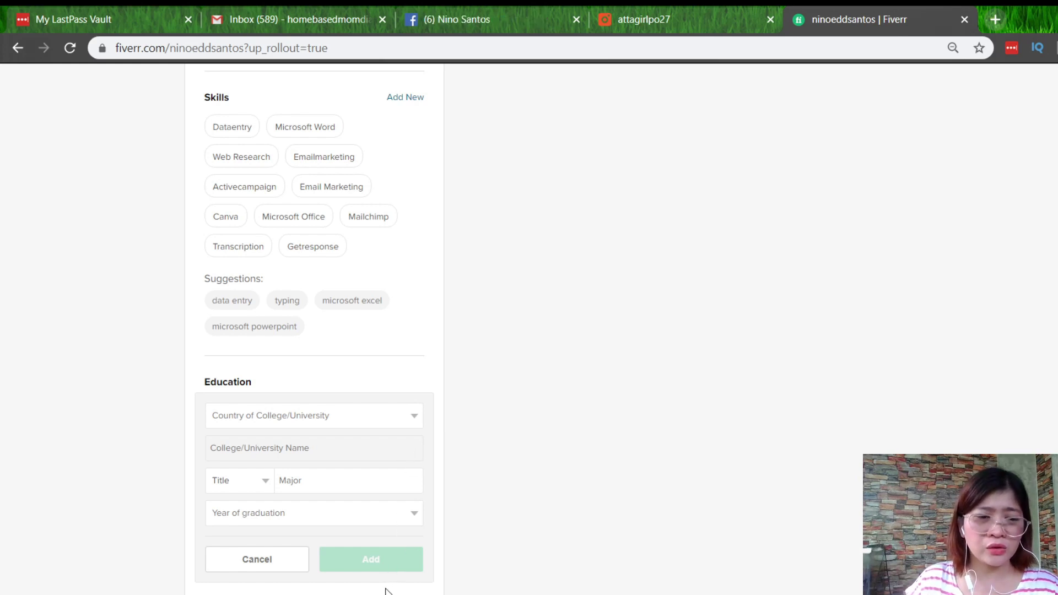
{"action": "left_click", "coordinate": [341, 447]}
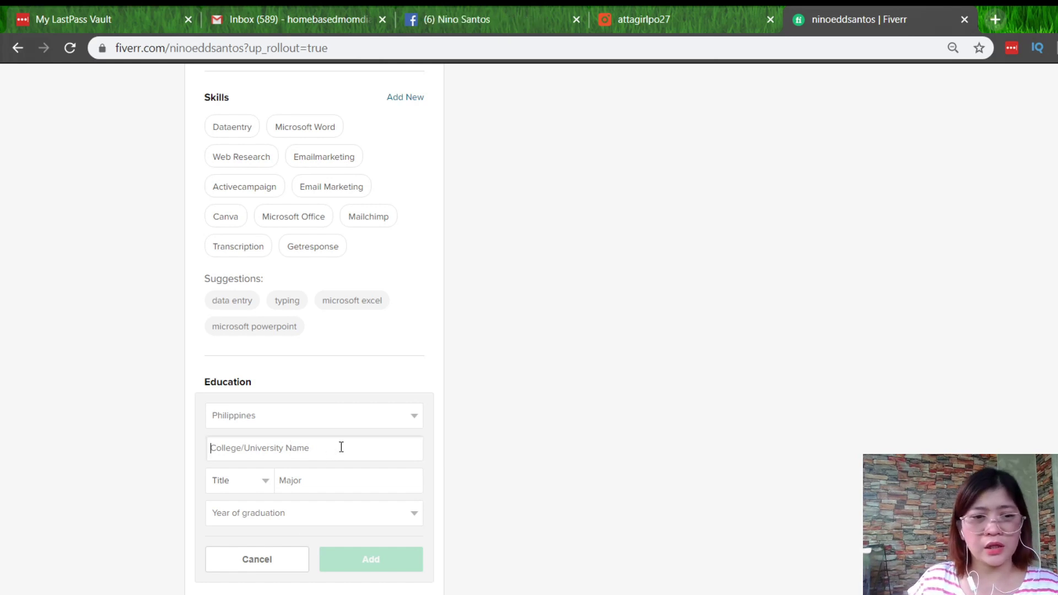
{"action": "left_click", "coordinate": [286, 477]}
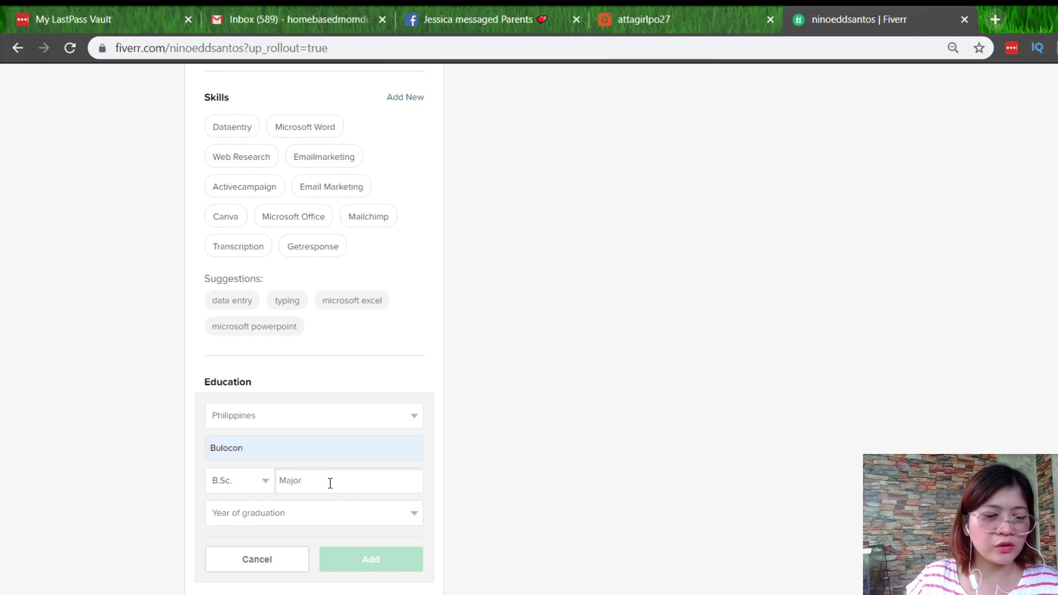
{"action": "type", "text": "er Science"}
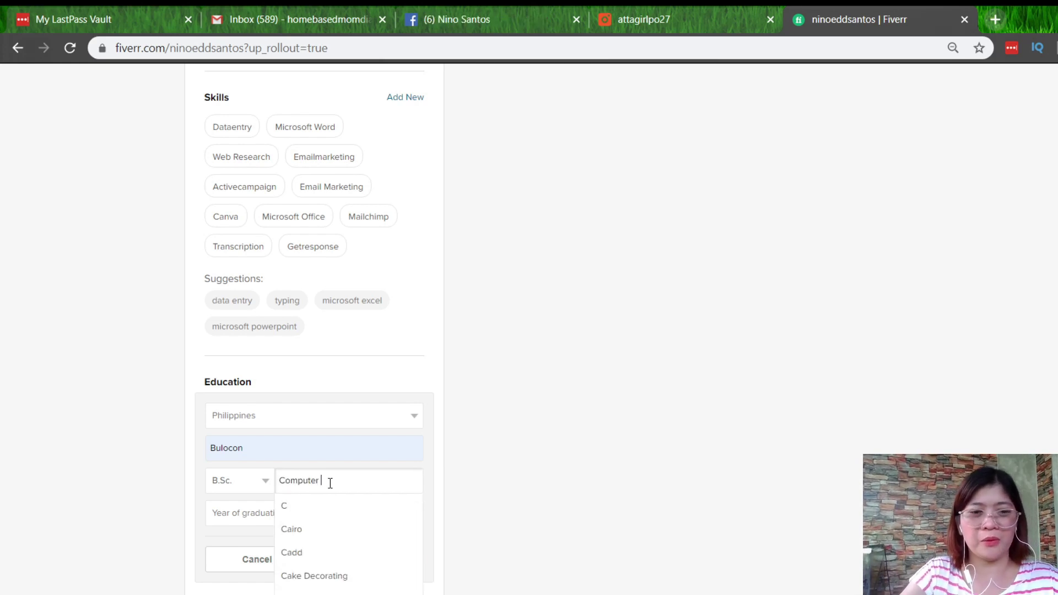
Set the year of graduation to 2005 and add the education entry to the profile.
{"action": "scroll", "coordinate": [315, 430], "scroll_direction": "down", "scroll_amount": 3}
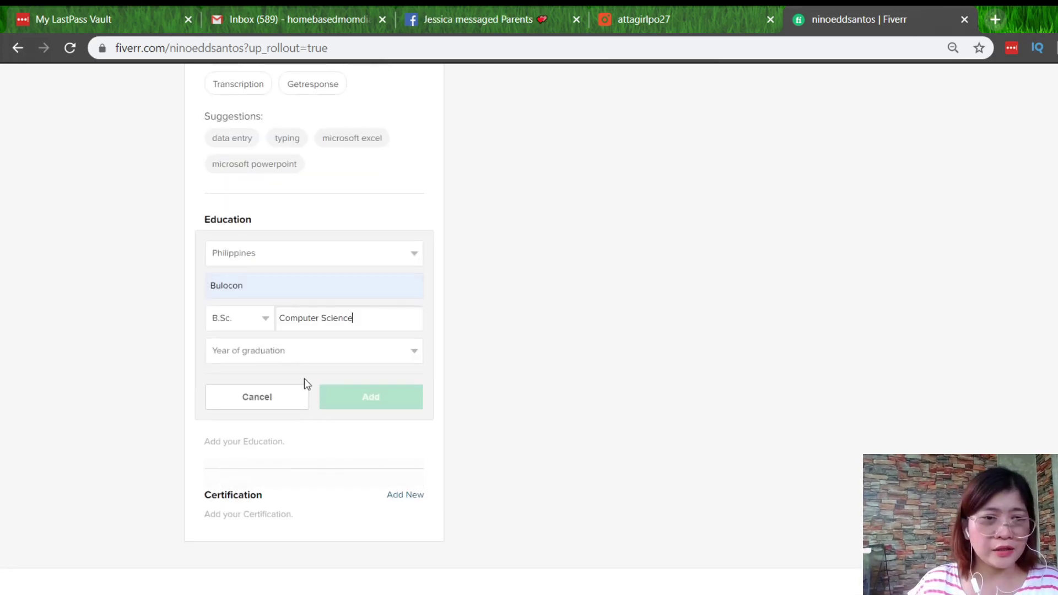
{"action": "left_click", "coordinate": [306, 434]}
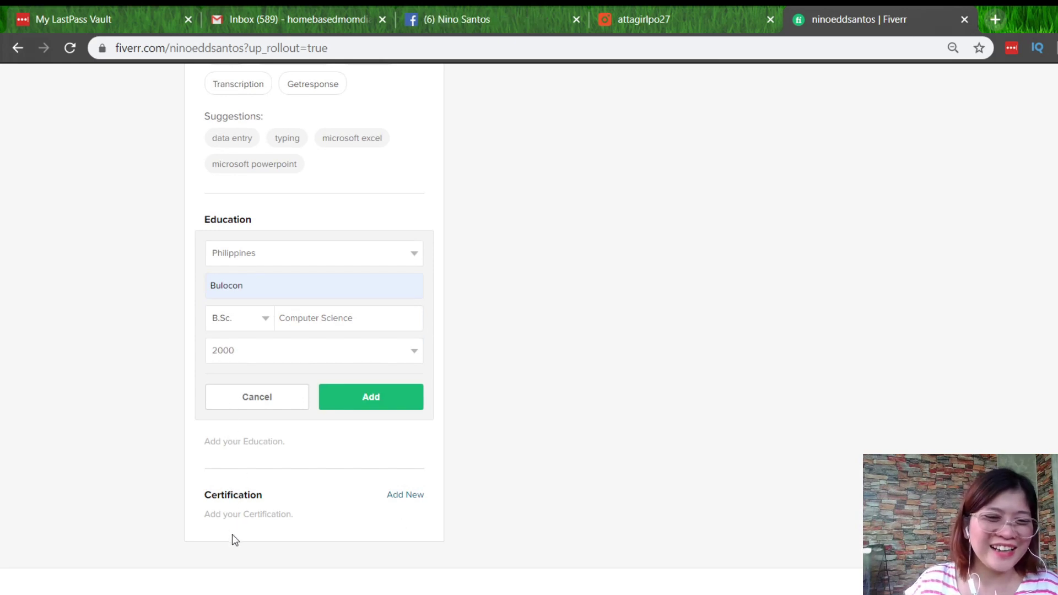
{"action": "key", "text": "Up"}
{"action": "key", "text": "Up"}
{"action": "key", "text": "Up"}
{"action": "key", "text": "Up"}
{"action": "key", "text": "Up"}
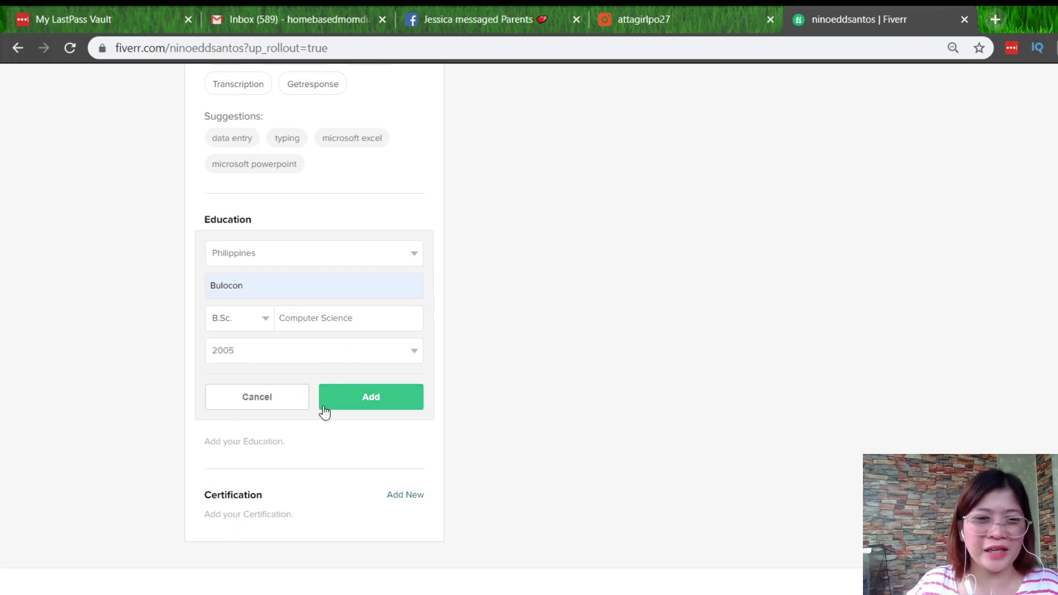
{"action": "left_click", "coordinate": [345, 405]}
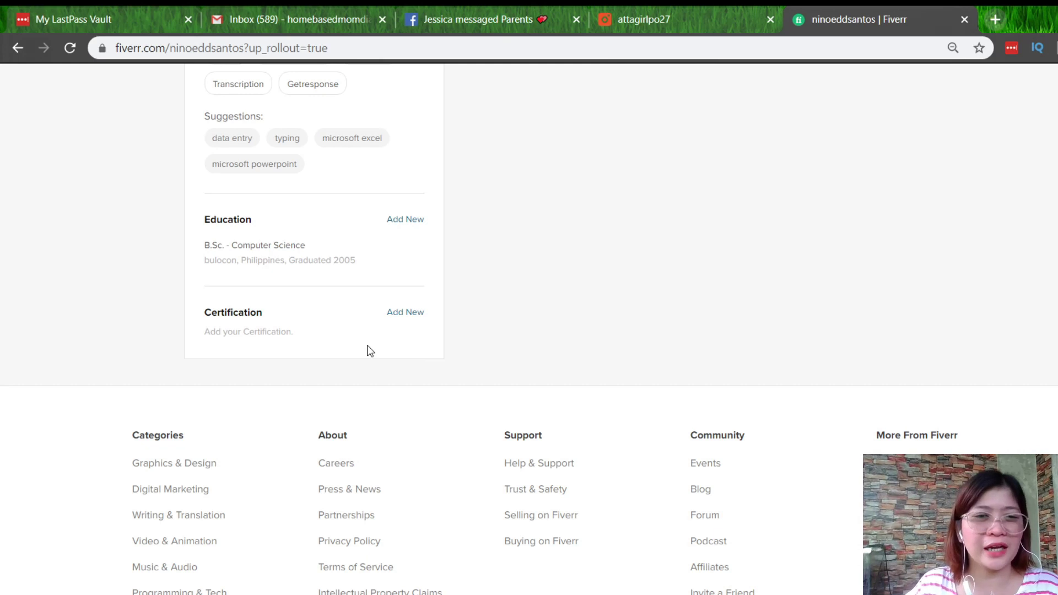
{"action": "scroll", "coordinate": [580, 344], "scroll_direction": "up", "scroll_amount": 1}
{"action": "scroll", "coordinate": [581, 344], "scroll_direction": "up", "scroll_amount": 15}
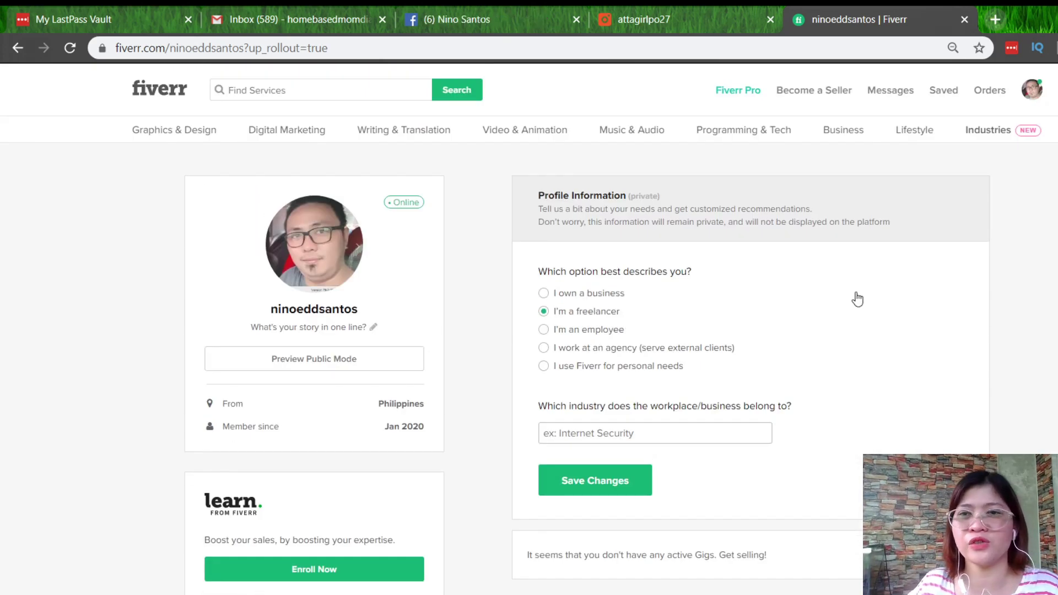
Save the private profile information with the freelancer option selected.
{"action": "scroll", "coordinate": [848, 287], "scroll_direction": "down", "scroll_amount": 3}
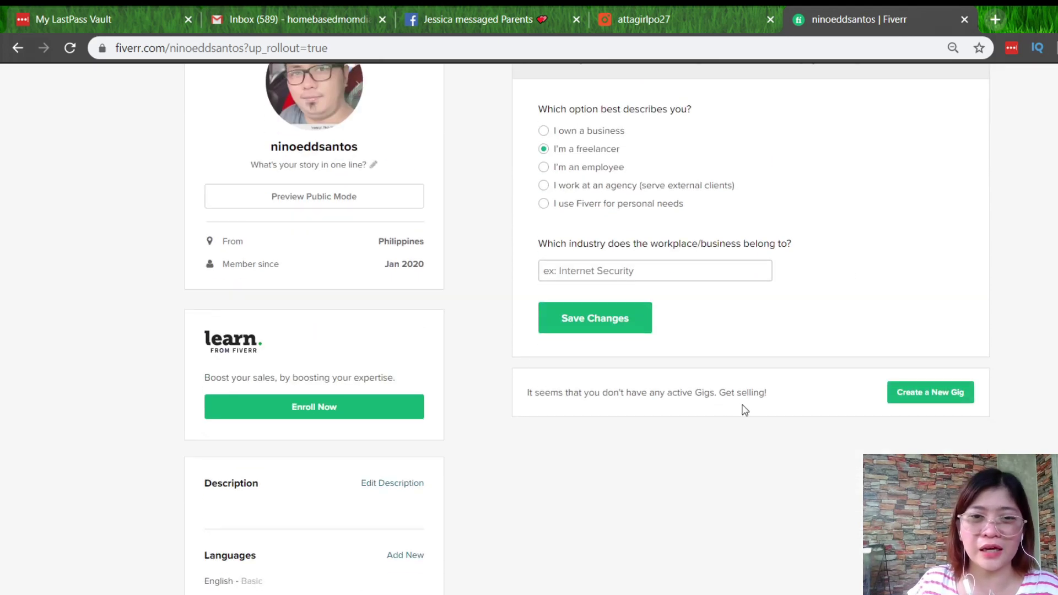
{"action": "left_click", "coordinate": [584, 317]}
{"action": "scroll", "coordinate": [595, 430], "scroll_direction": "down", "scroll_amount": 9}
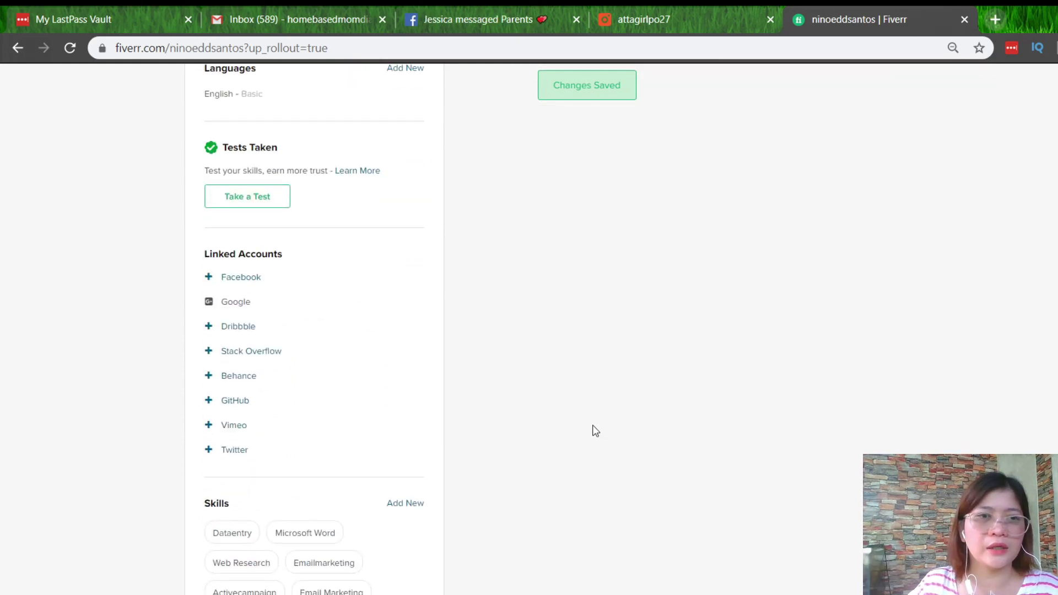
{"action": "scroll", "coordinate": [598, 427], "scroll_direction": "up", "scroll_amount": 9}
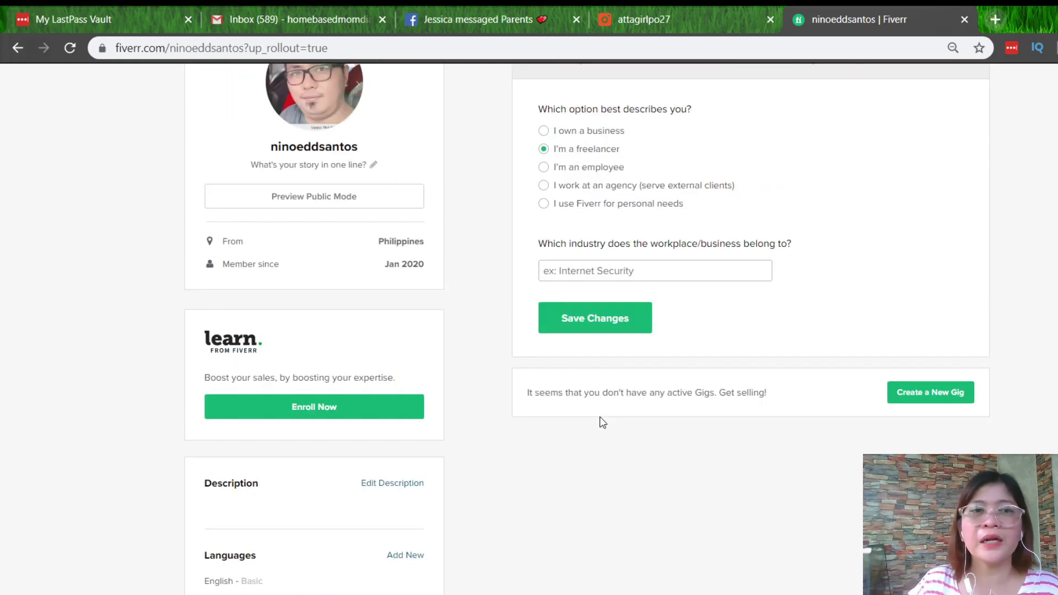
{"action": "scroll", "coordinate": [603, 422], "scroll_direction": "up", "scroll_amount": 3}
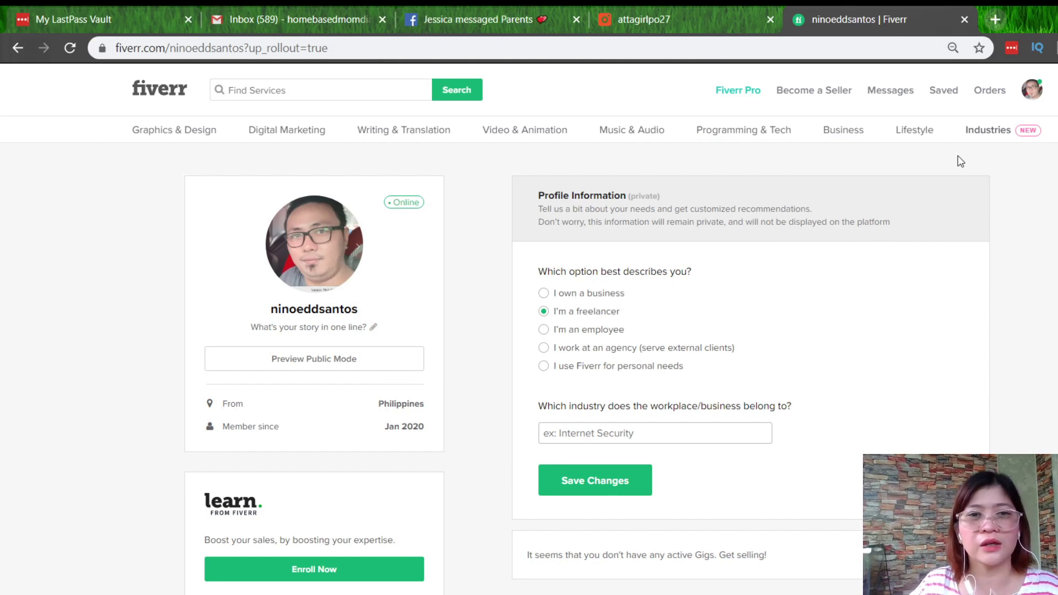
Save the profile description "I love playing basketball as well as working at home. I specialized email marketing and automation specifically Active Campaign and other email platforms".
{"action": "mouse_move", "coordinate": [910, 130]}
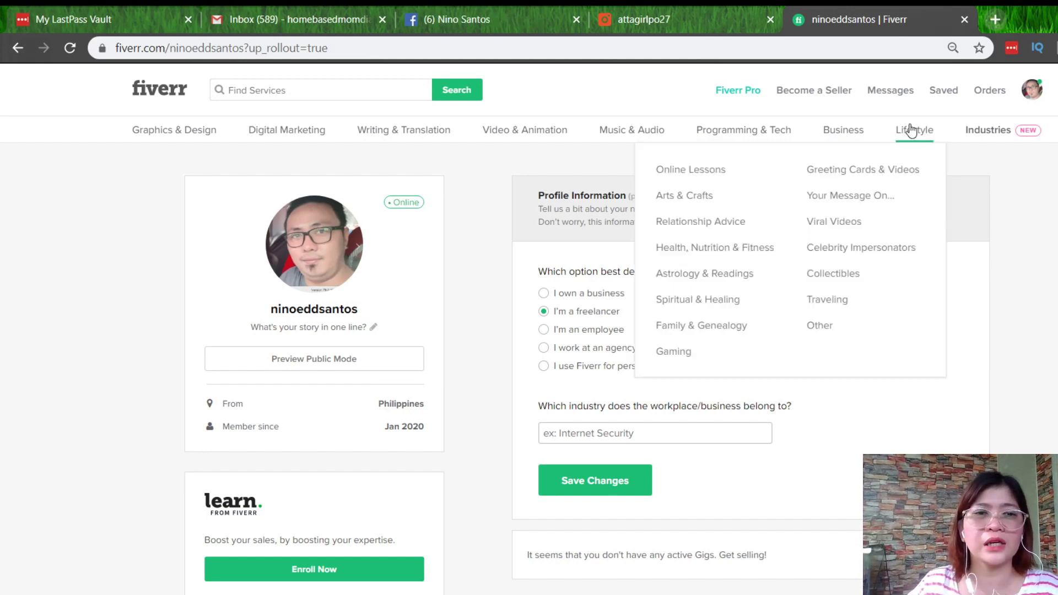
{"action": "scroll", "coordinate": [437, 338], "scroll_direction": "down", "scroll_amount": 3}
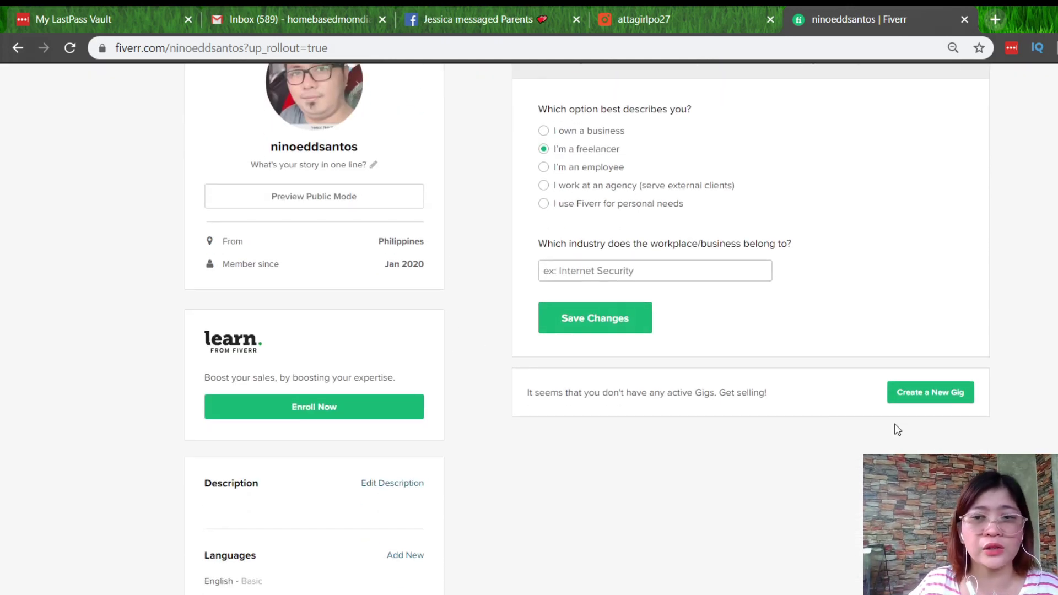
{"action": "scroll", "coordinate": [898, 429], "scroll_direction": "down", "scroll_amount": 6}
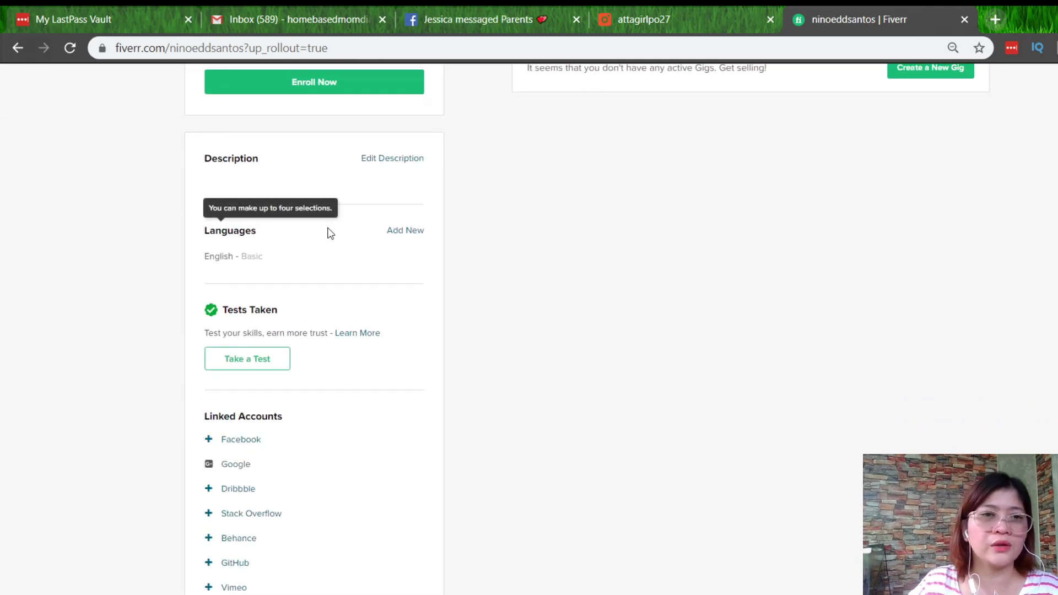
{"action": "scroll", "coordinate": [330, 232], "scroll_direction": "up", "scroll_amount": 3}
{"action": "scroll", "coordinate": [986, 445], "scroll_direction": "down", "scroll_amount": 7}
{"action": "scroll", "coordinate": [984, 442], "scroll_direction": "down", "scroll_amount": 3}
{"action": "scroll", "coordinate": [594, 383], "scroll_direction": "up", "scroll_amount": 13}
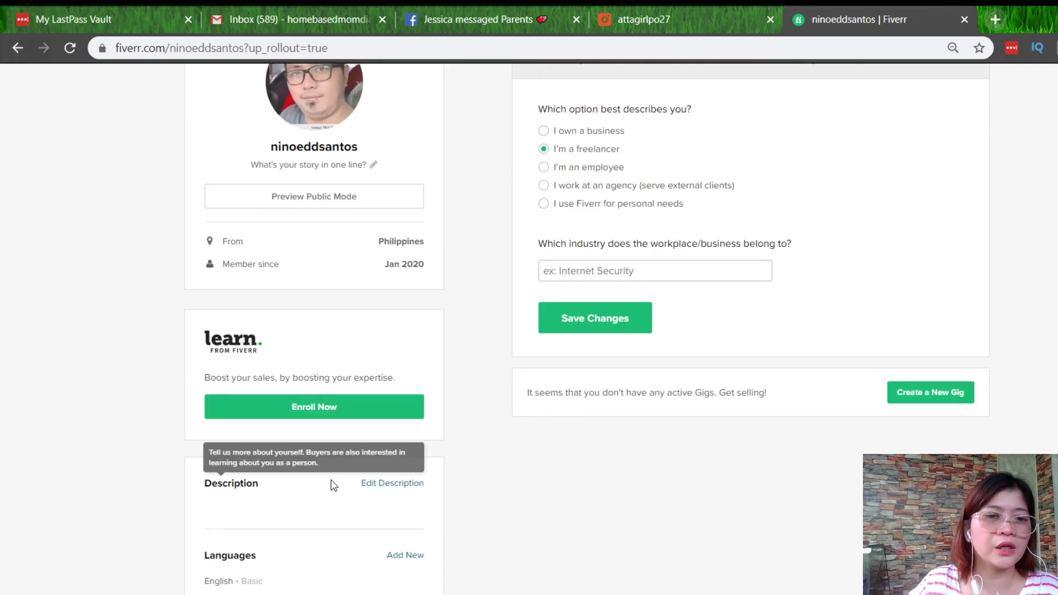
{"action": "left_click", "coordinate": [411, 485]}
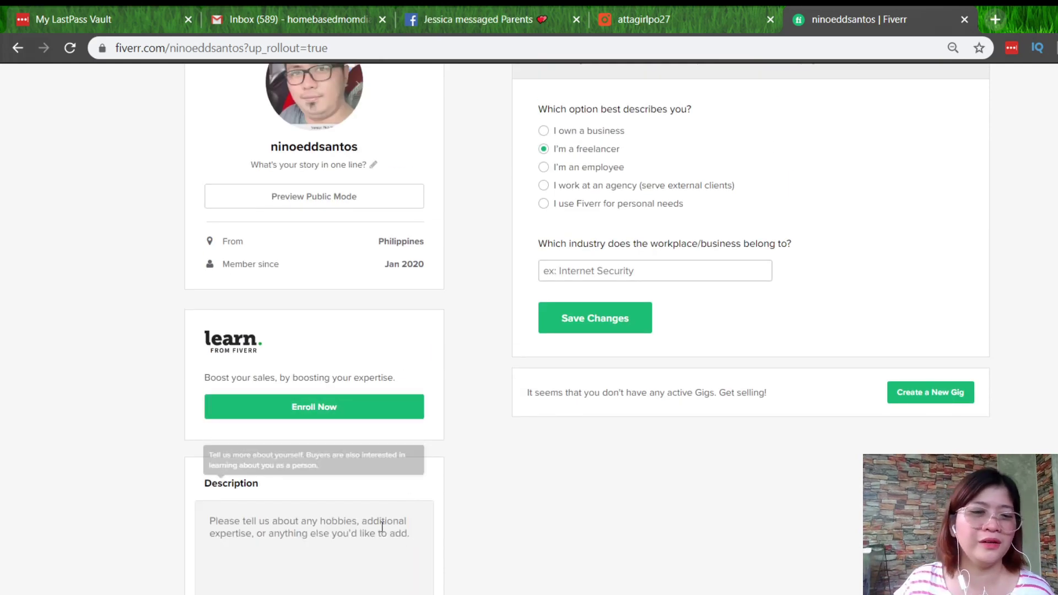
{"action": "type", "text": "I love playing basketball as well as working at home"}
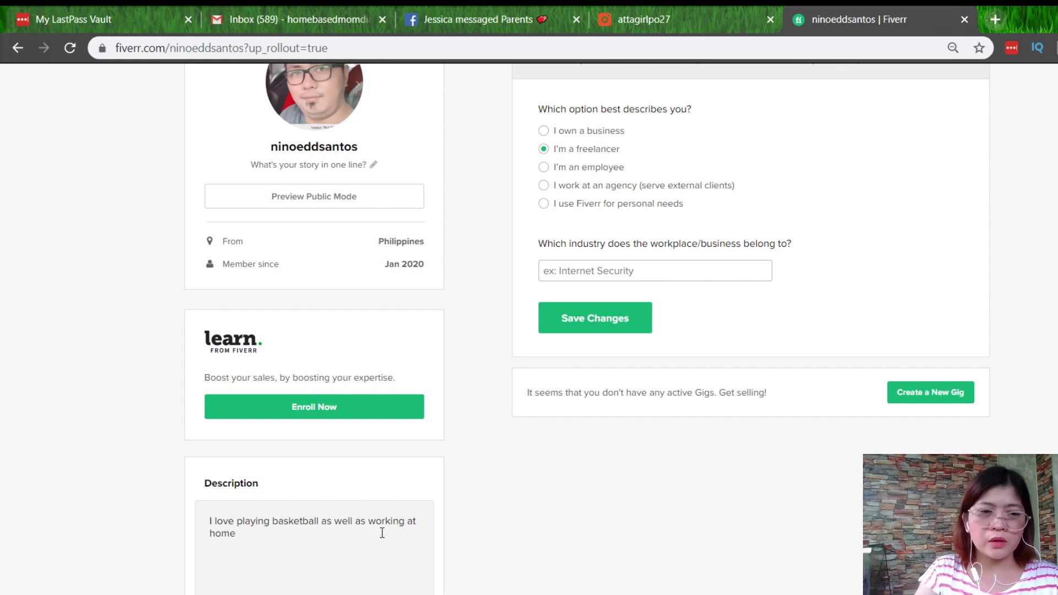
{"action": "type", "text": ". I specialized"}
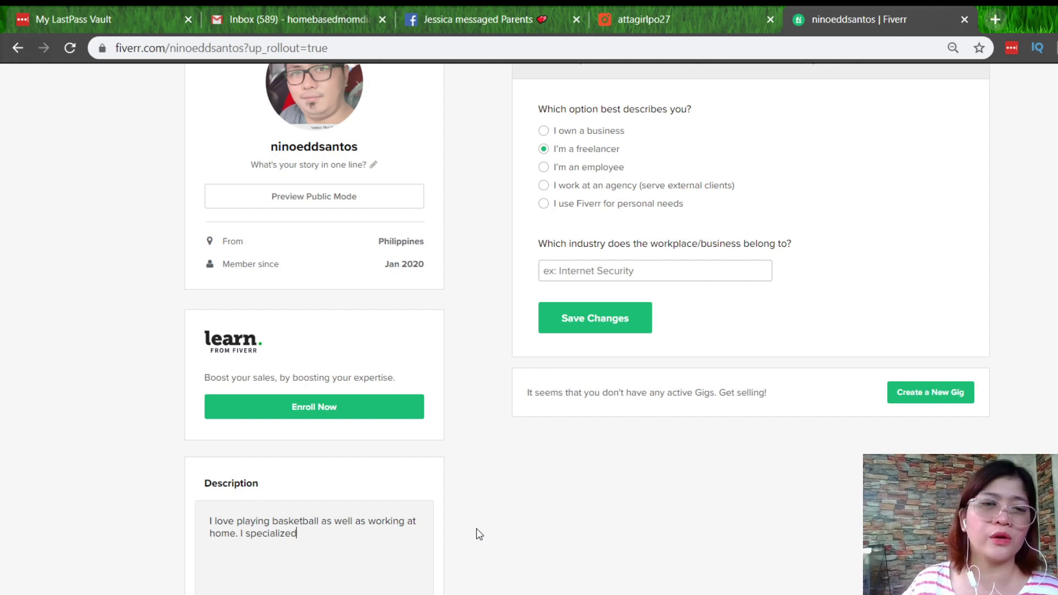
{"action": "type", "text": "email marketing and automation specifically Active Campaign and other email platforms"}
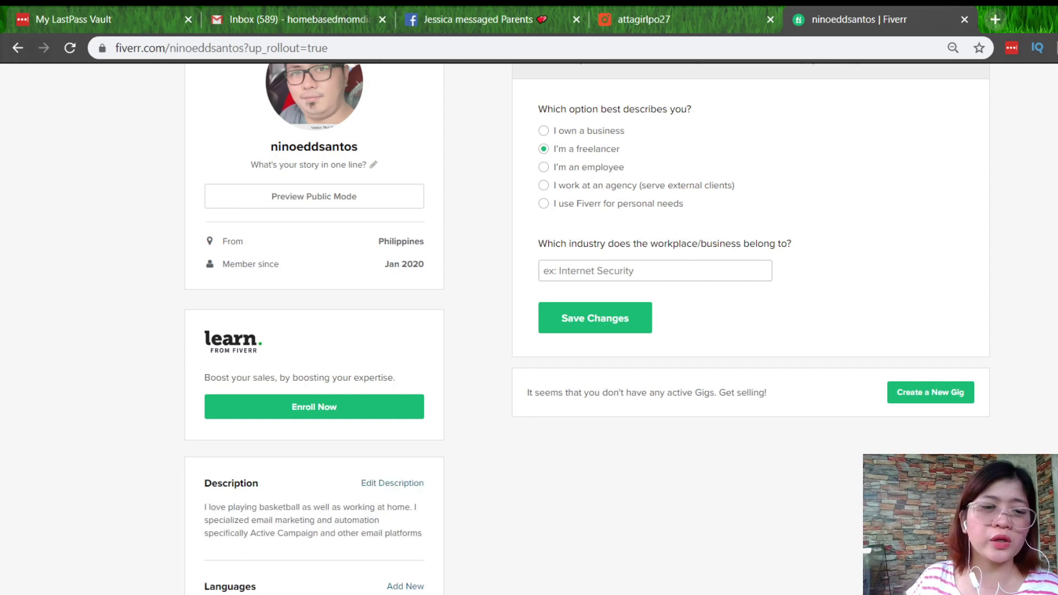
Review the saved description and the languages, tests, linked accounts and remaining sections of the seller profile.
{"action": "scroll", "coordinate": [395, 543], "scroll_direction": "down", "scroll_amount": 3}
{"action": "scroll", "coordinate": [396, 543], "scroll_direction": "down", "scroll_amount": 1}
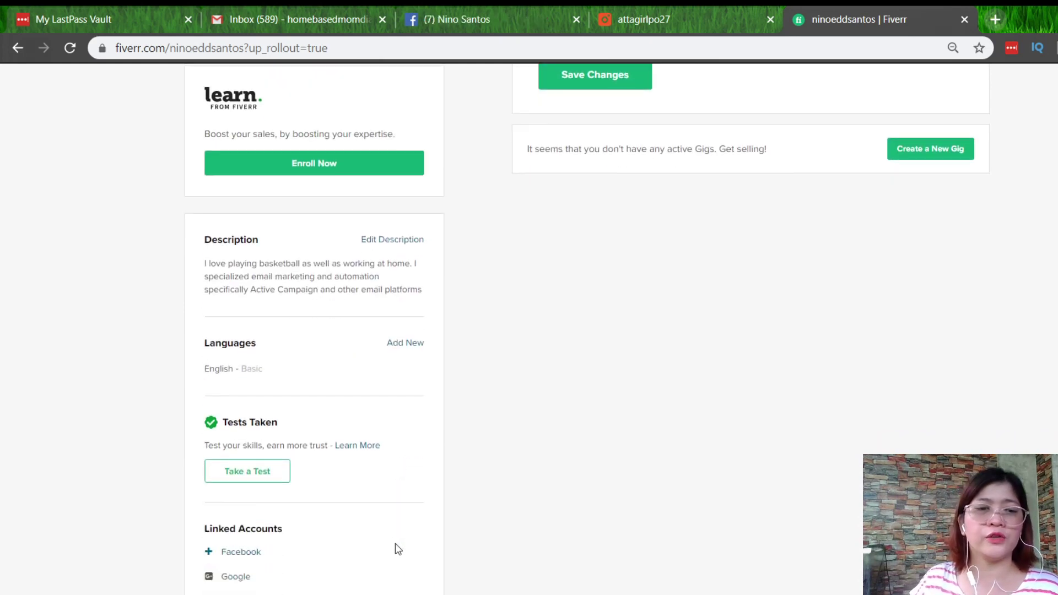
{"action": "scroll", "coordinate": [380, 538], "scroll_direction": "down", "scroll_amount": 3}
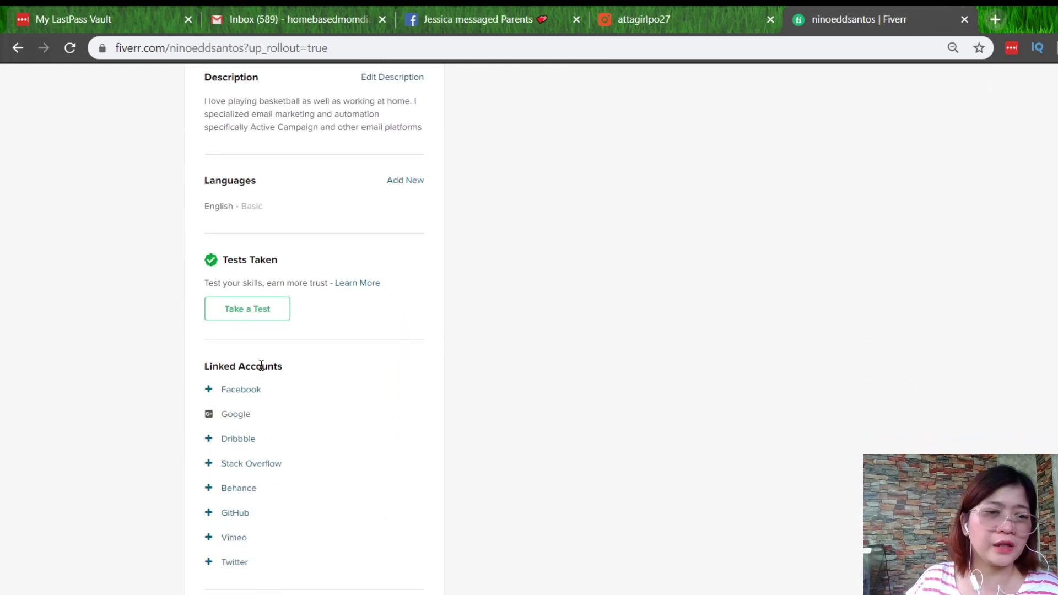
{"action": "scroll", "coordinate": [270, 386], "scroll_direction": "down", "scroll_amount": 2}
{"action": "scroll", "coordinate": [309, 496], "scroll_direction": "down", "scroll_amount": 4}
{"action": "scroll", "coordinate": [359, 491], "scroll_direction": "down", "scroll_amount": 4}
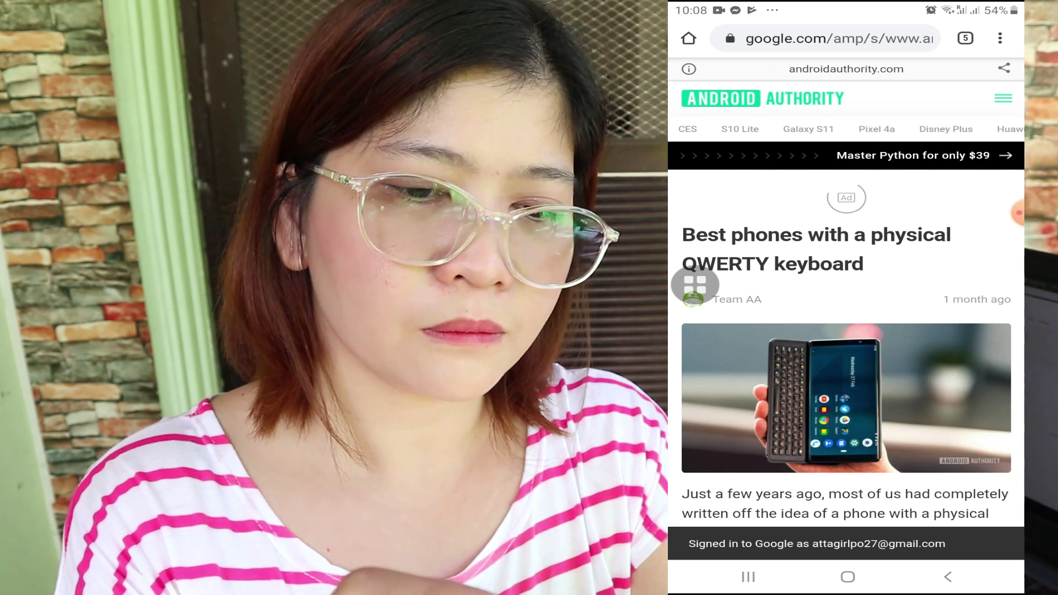
In the phone's Chrome browser, switch the open Android Authority article to the desktop site version.
{"action": "left_click", "coordinate": [1000, 38]}
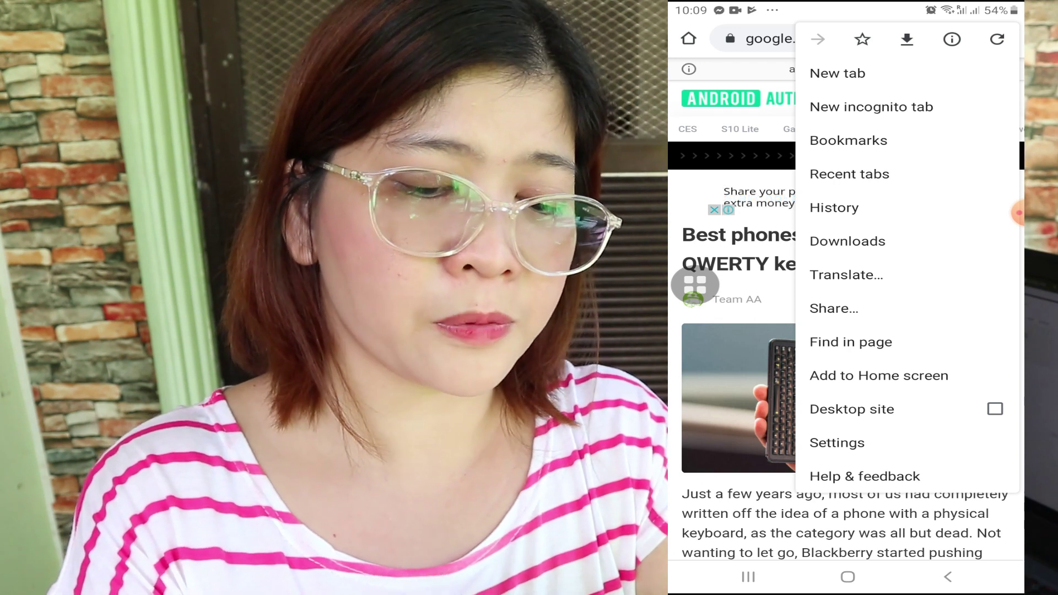
{"action": "left_click", "coordinate": [852, 409]}
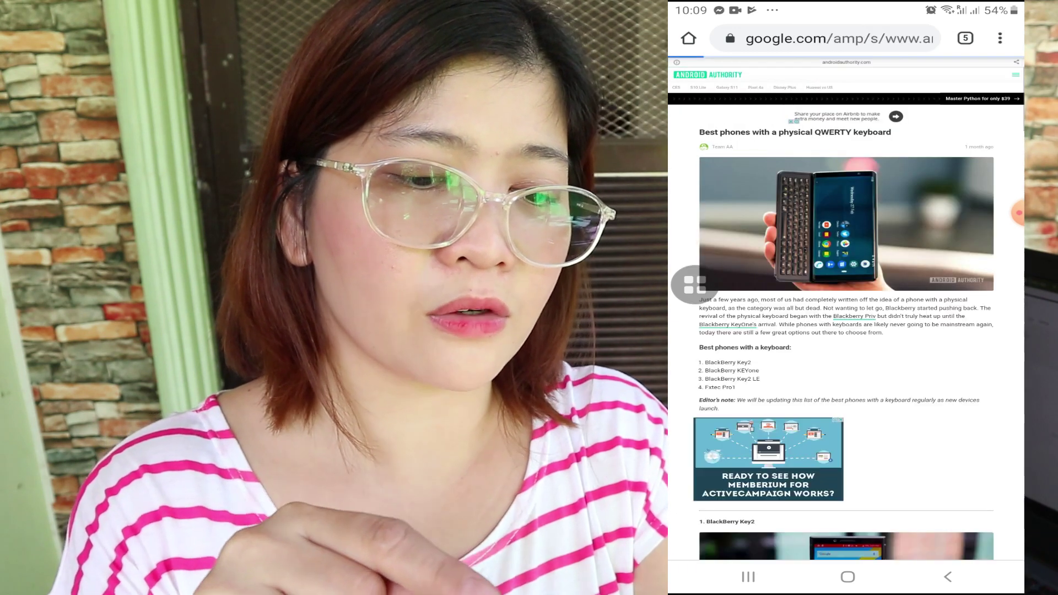